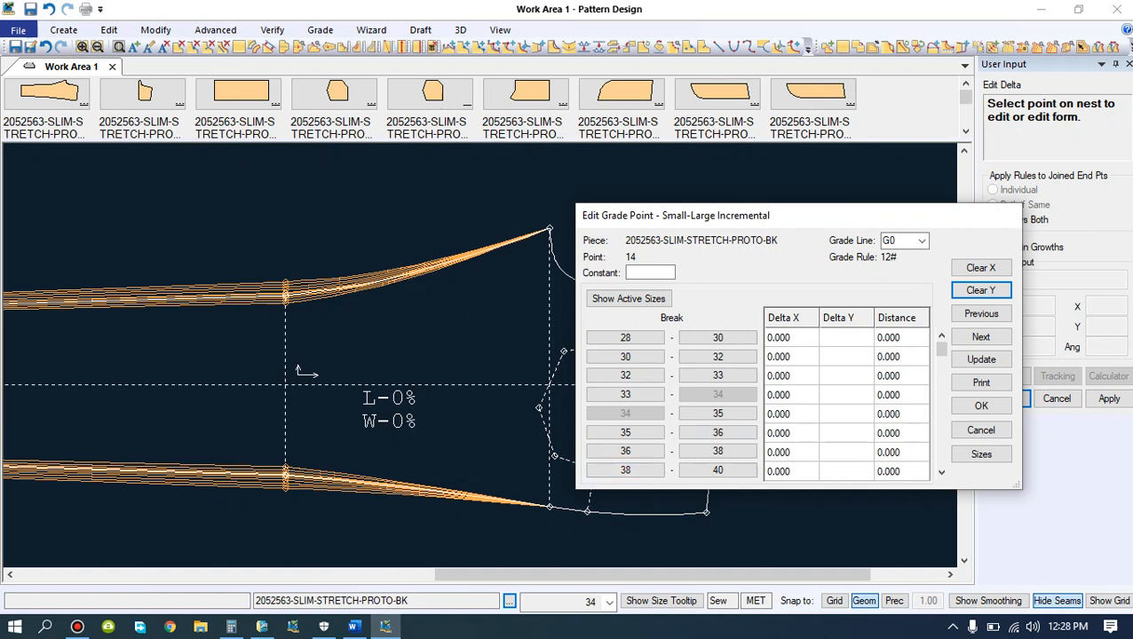
{"action": "left_click", "coordinate": [77, 627]}
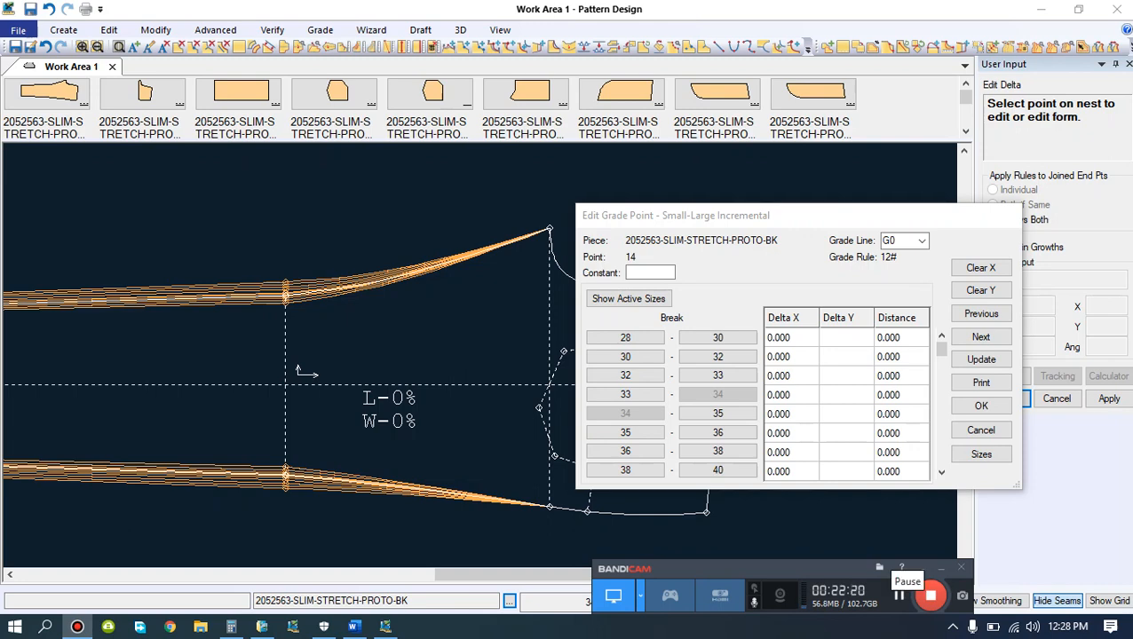
{"action": "left_click", "coordinate": [898, 596]}
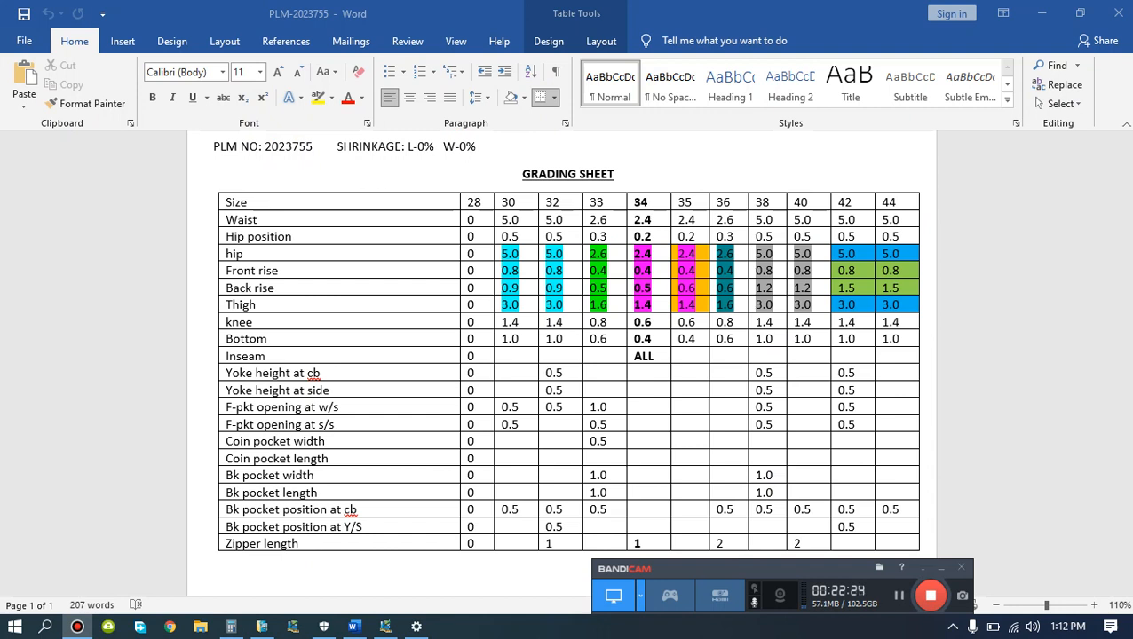
{"action": "left_click", "coordinate": [939, 567]}
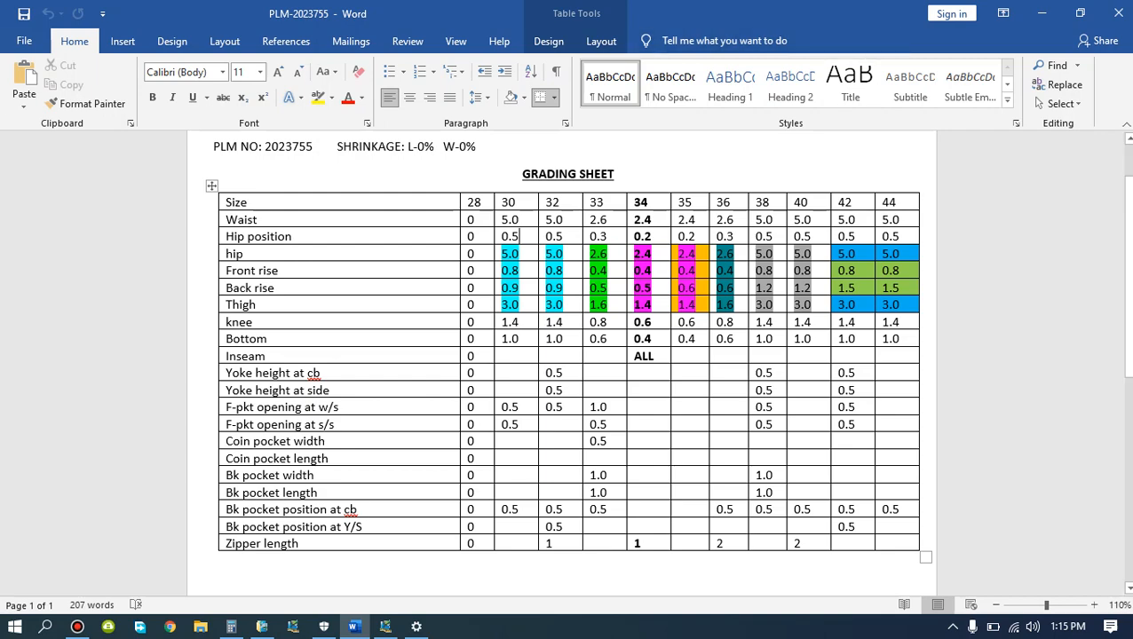
Switch to Pattern Design and start Edit Delta for the waist and rise end of the front piece 2052563-SLIM-STRETCH-PROTO-FRT.
{"action": "left_click", "coordinate": [385, 626]}
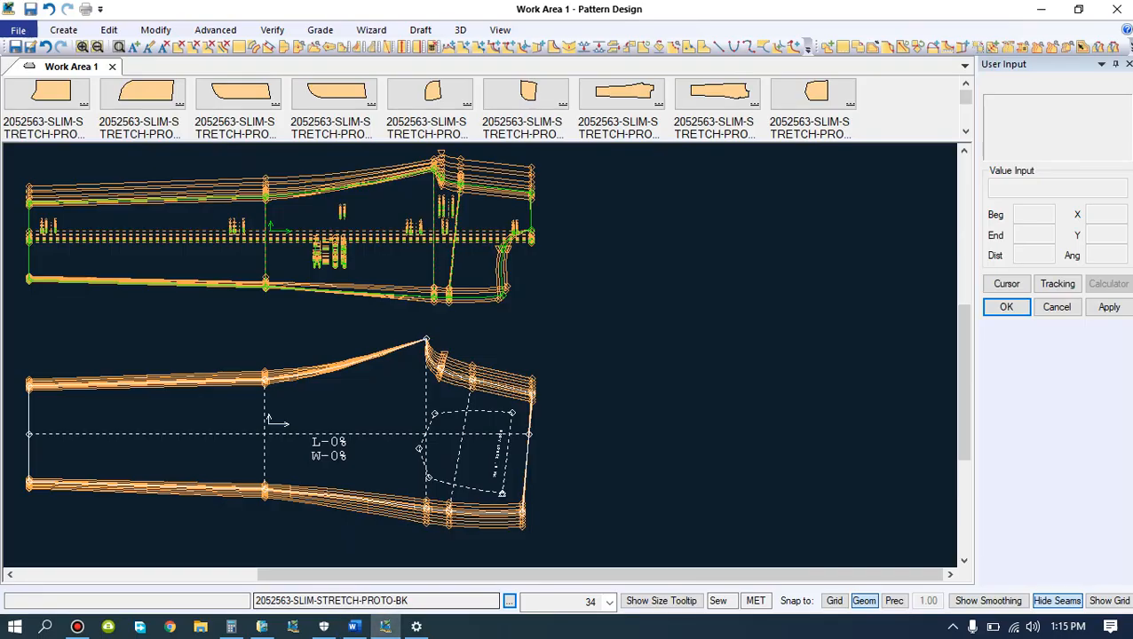
{"action": "scroll", "coordinate": [502, 460], "scroll_direction": "down", "scroll_amount": 1}
{"action": "scroll", "coordinate": [536, 187], "scroll_direction": "up", "scroll_amount": 4}
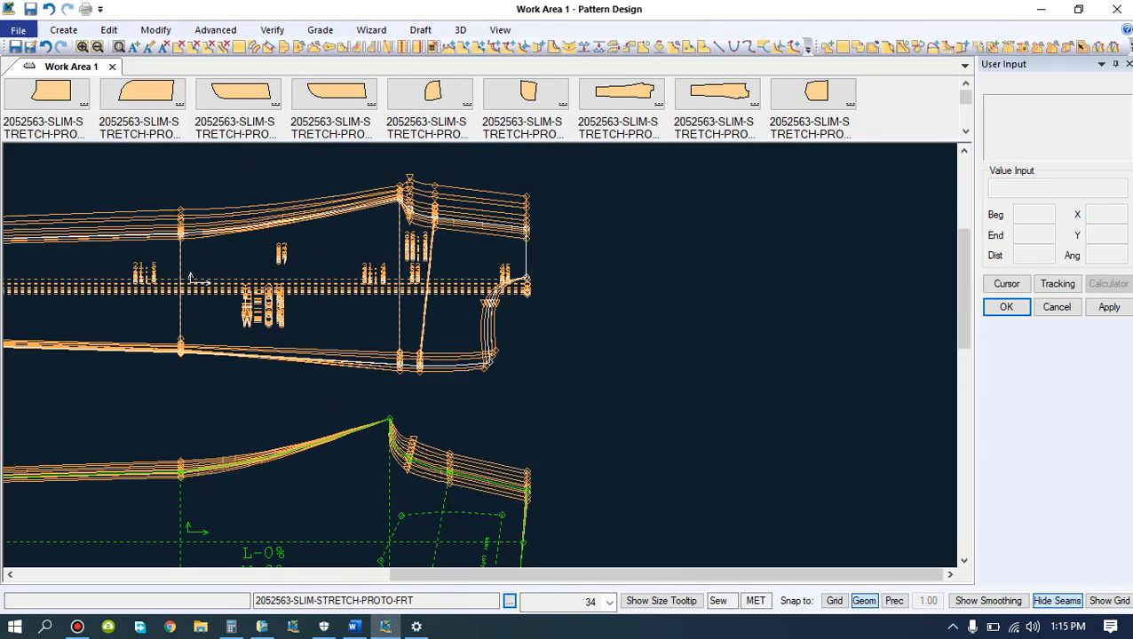
{"action": "left_click", "coordinate": [319, 29]}
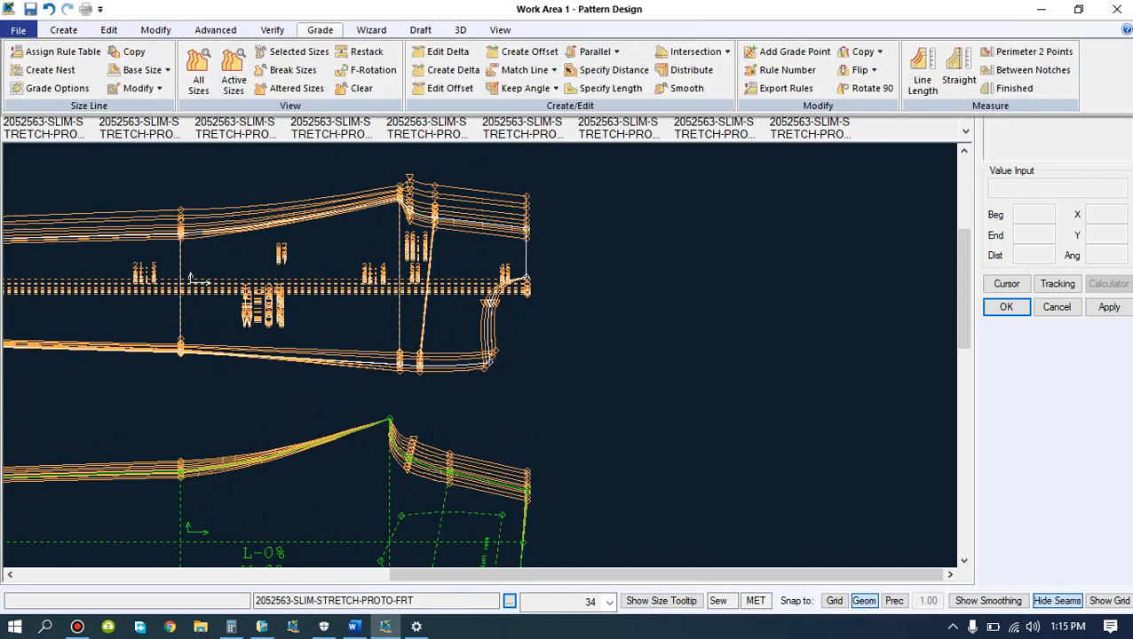
{"action": "left_click", "coordinate": [444, 53]}
{"action": "scroll", "coordinate": [528, 222], "scroll_direction": "up", "scroll_amount": 2}
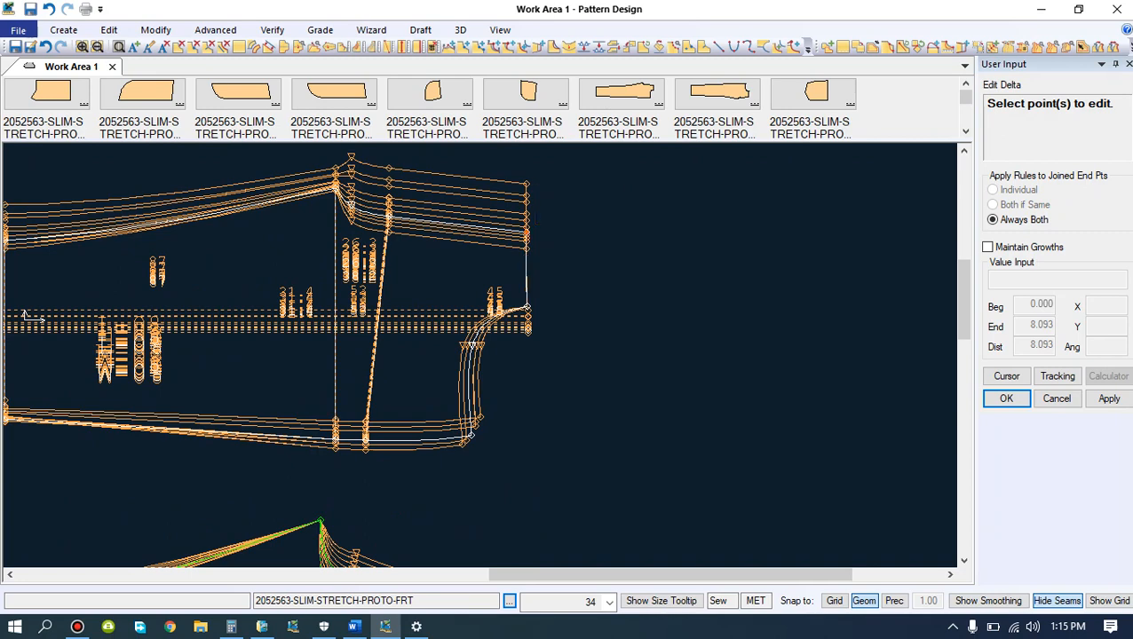
{"action": "left_click", "coordinate": [526, 184]}
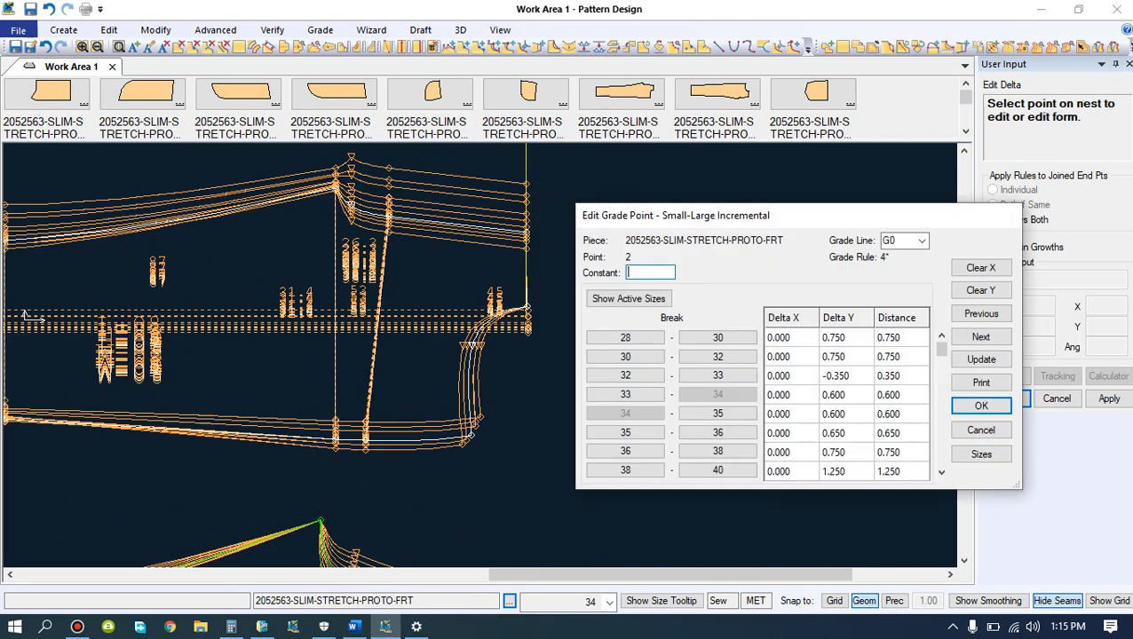
{"action": "left_click", "coordinate": [981, 267]}
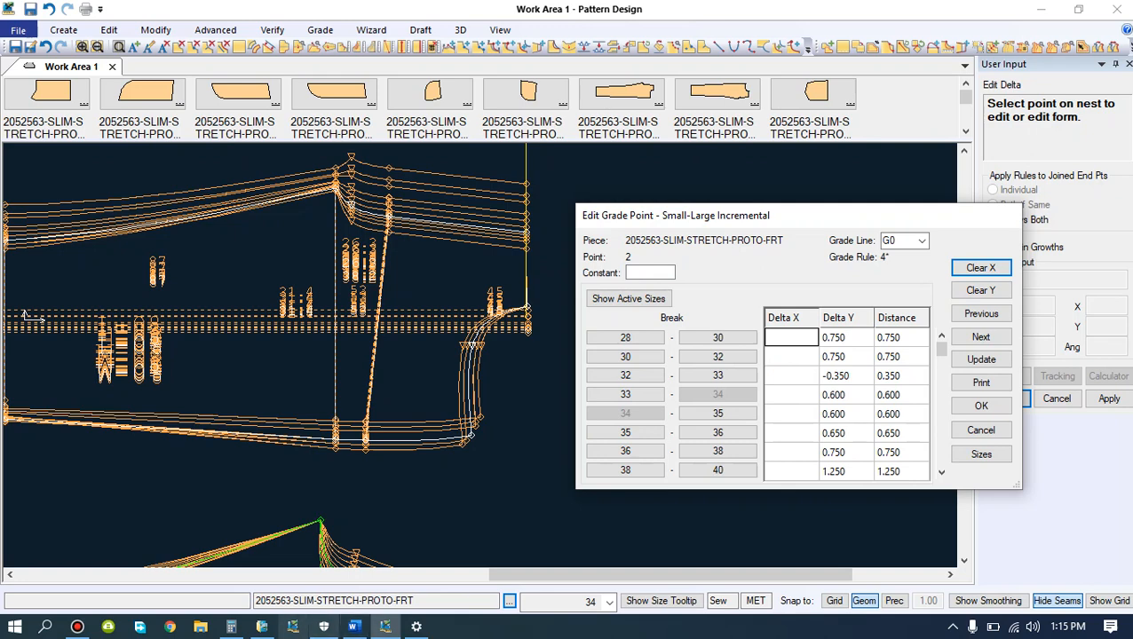
{"action": "left_click", "coordinate": [353, 627]}
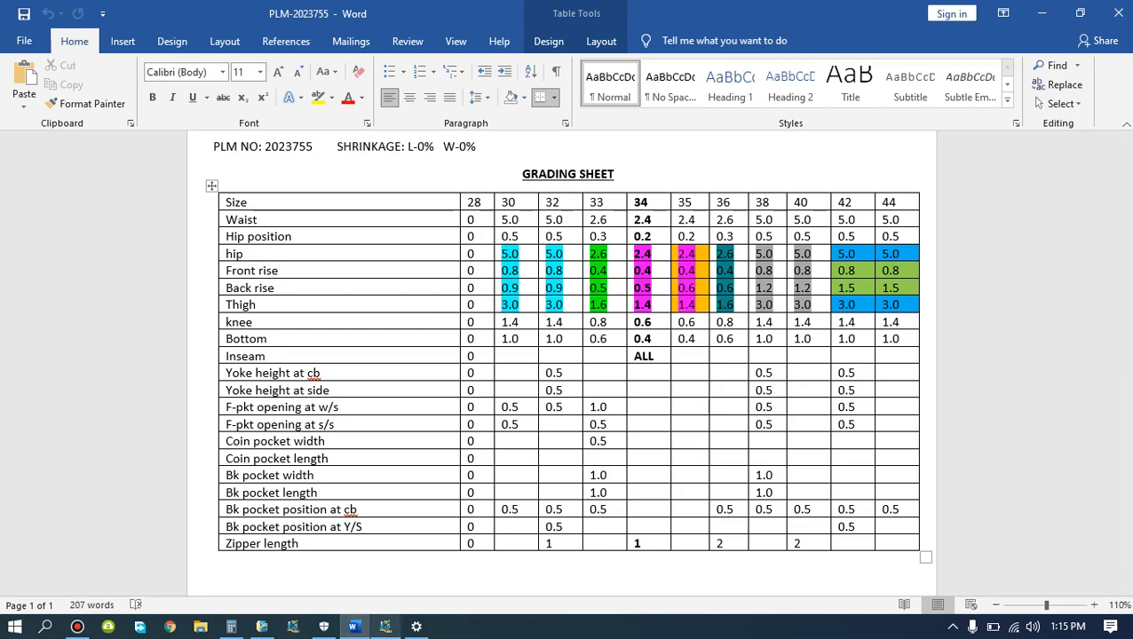
{"action": "key", "text": "alt+Tab"}
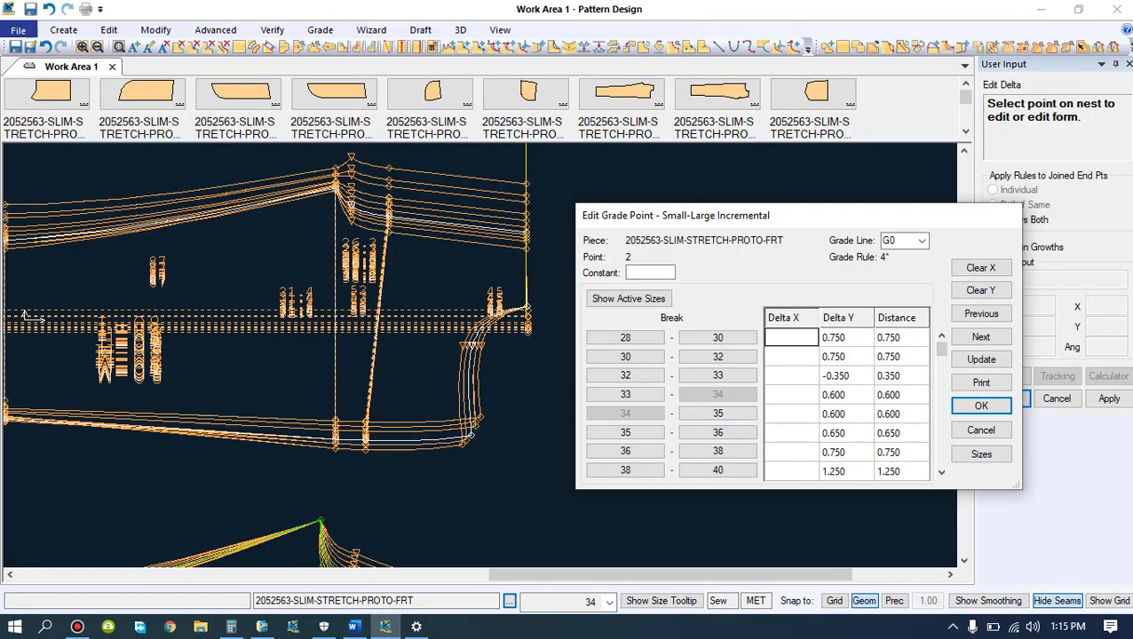
{"action": "type", "text": ".825"}
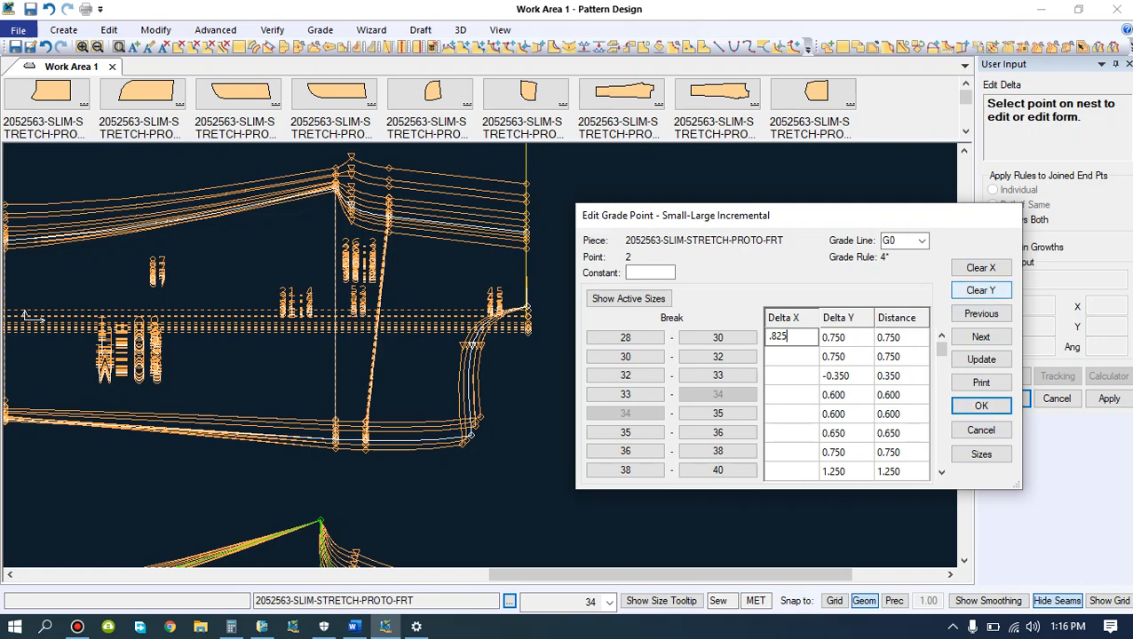
{"action": "left_click", "coordinate": [980, 267]}
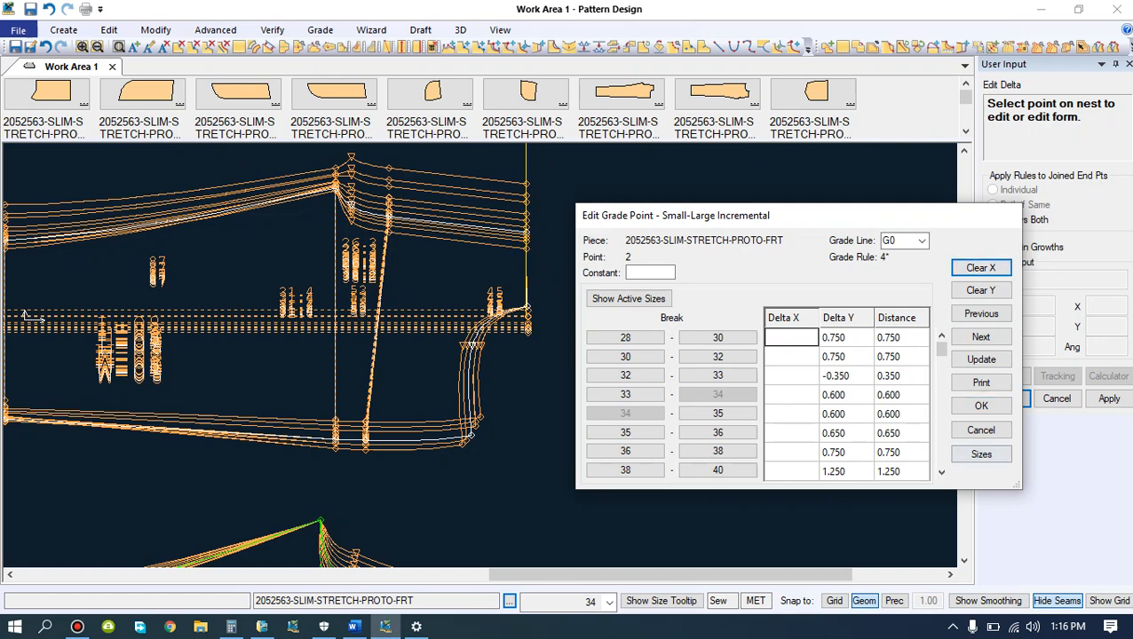
{"action": "left_click", "coordinate": [980, 429]}
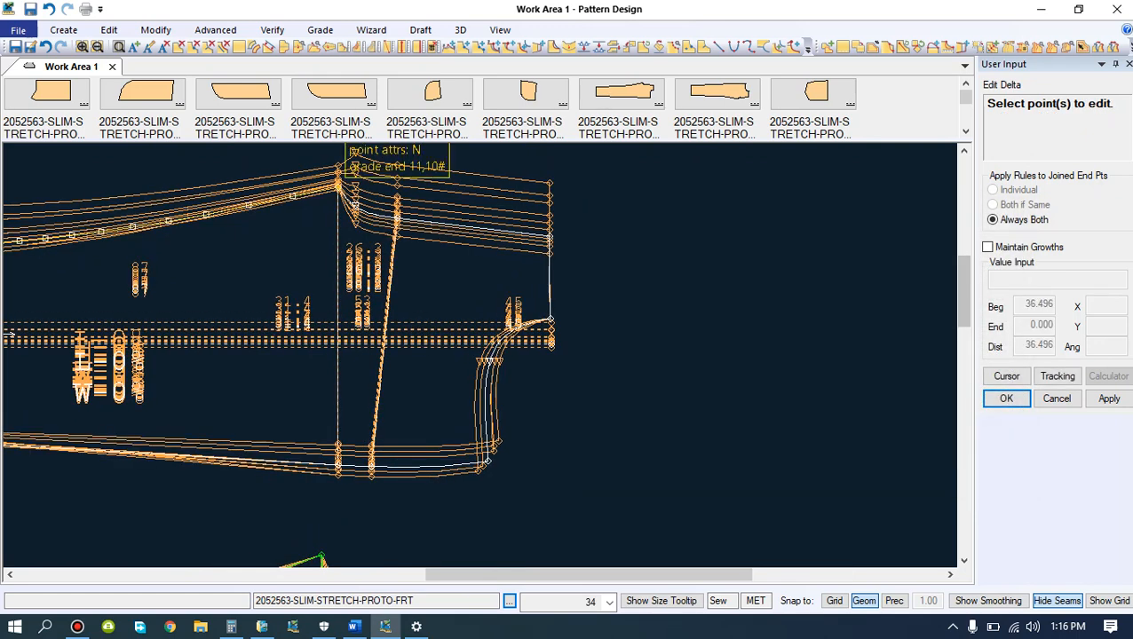
Clear the deltas of grade point 11 on the front piece and set its 28–30 Delta Y to 0.825.
{"action": "left_click", "coordinate": [337, 183]}
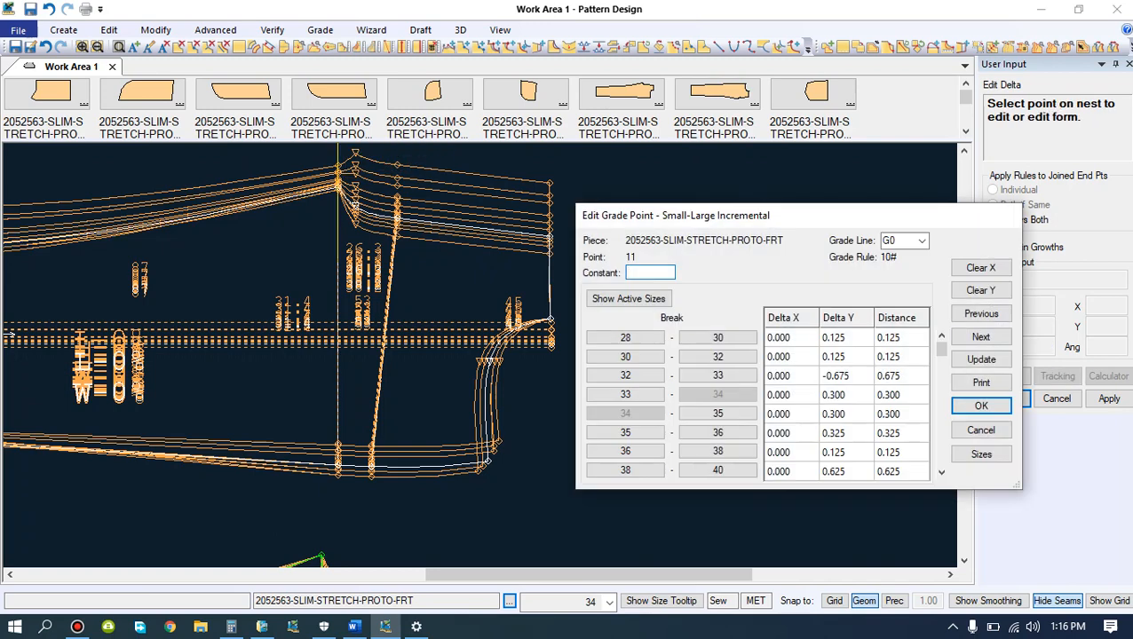
{"action": "left_click", "coordinate": [980, 267]}
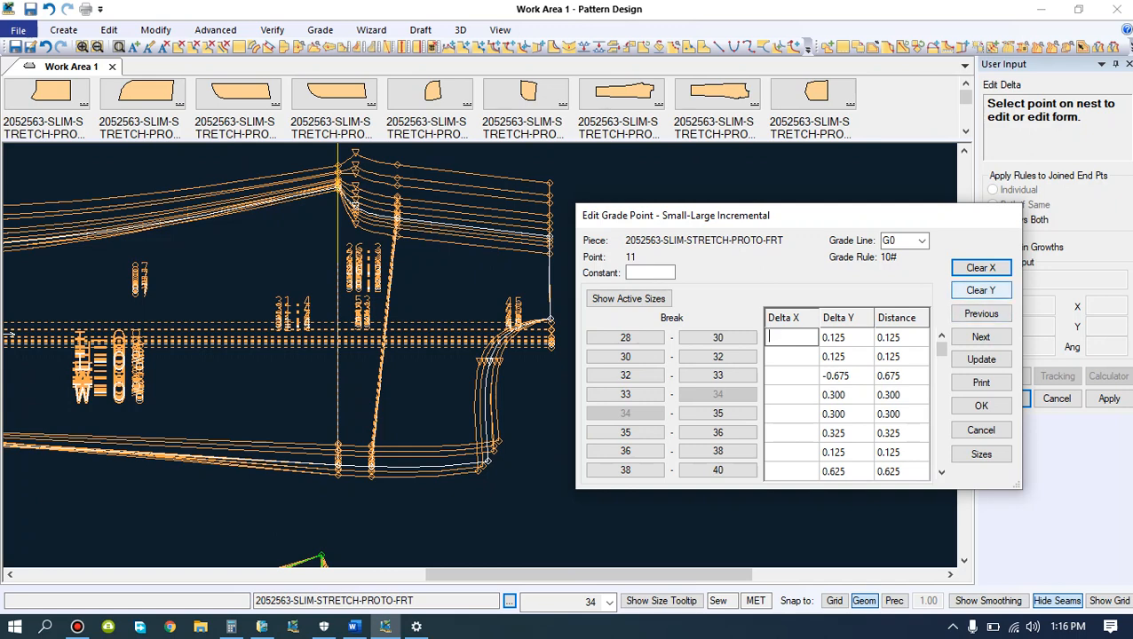
{"action": "left_click", "coordinate": [981, 290]}
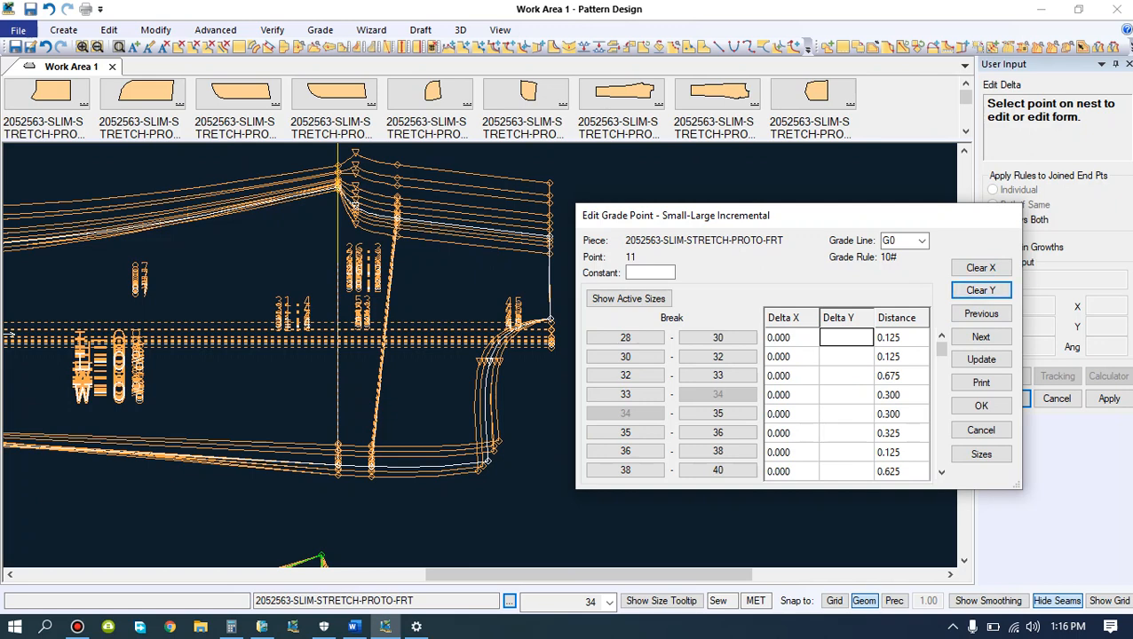
{"action": "left_click", "coordinate": [846, 338]}
{"action": "type", "text": ".825"}
{"action": "left_click", "coordinate": [846, 376]}
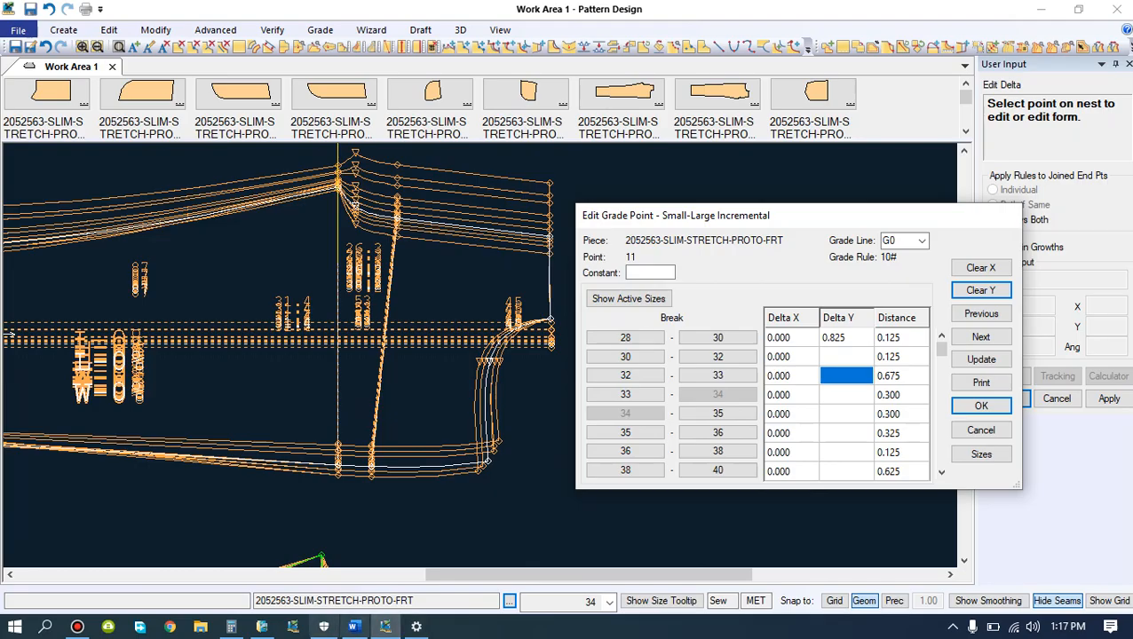
Consult the grading sheet in Word and calculate 2.6 ÷ 8 in Calculator for the size 33 increment.
{"action": "left_click", "coordinate": [353, 627]}
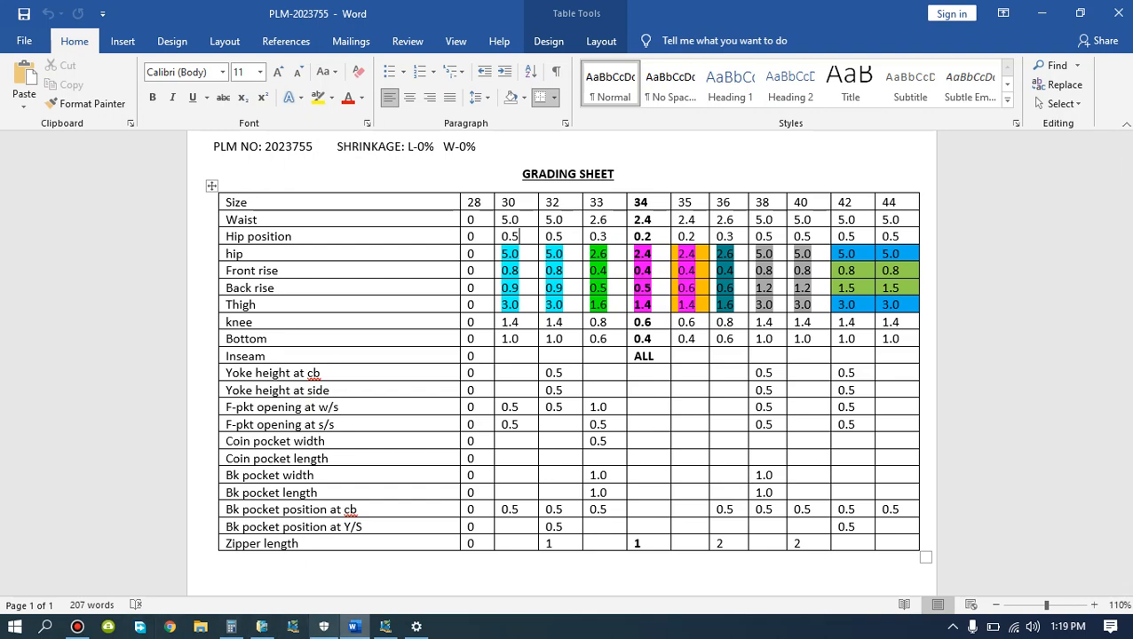
{"action": "left_click", "coordinate": [231, 626]}
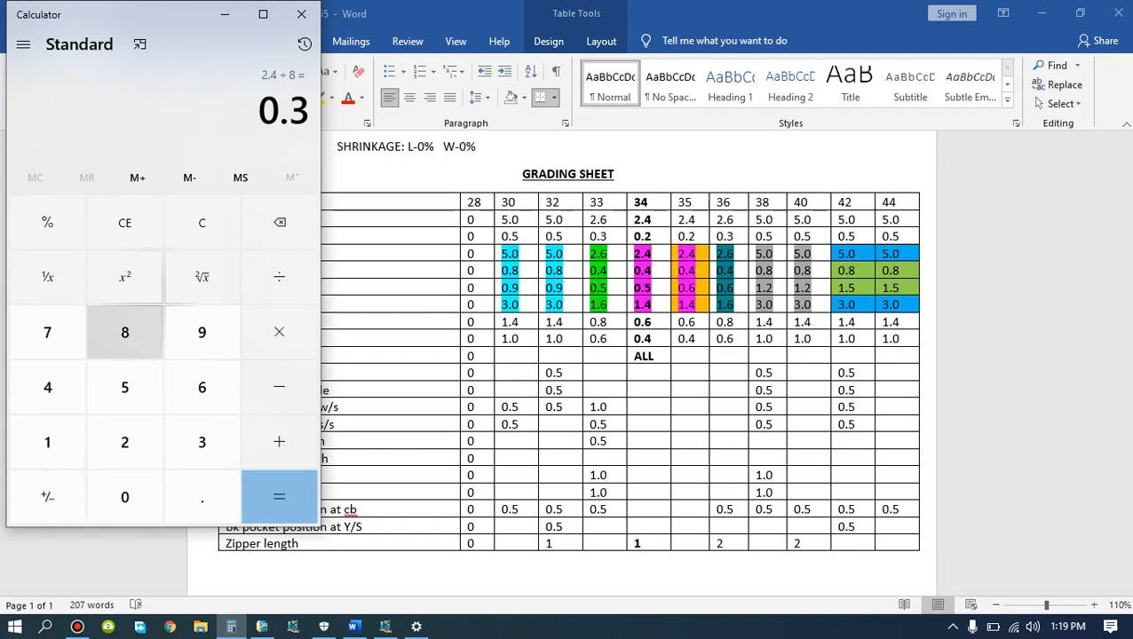
{"action": "left_click", "coordinate": [201, 222]}
{"action": "left_click", "coordinate": [124, 442]}
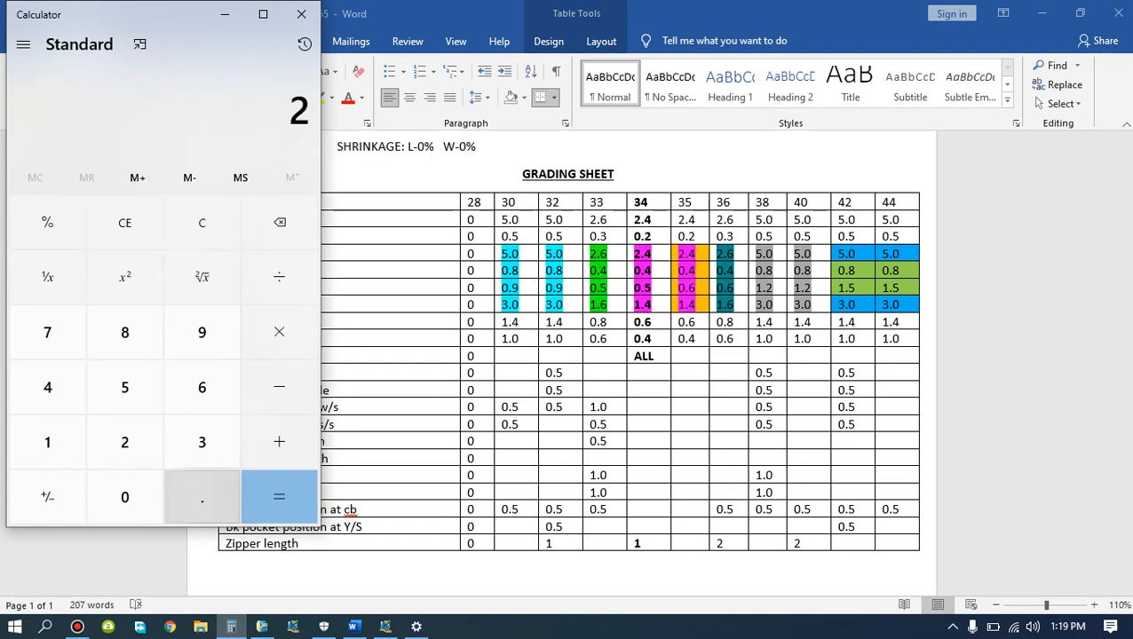
{"action": "left_click", "coordinate": [202, 498]}
{"action": "left_click", "coordinate": [202, 387]}
{"action": "left_click", "coordinate": [279, 277]}
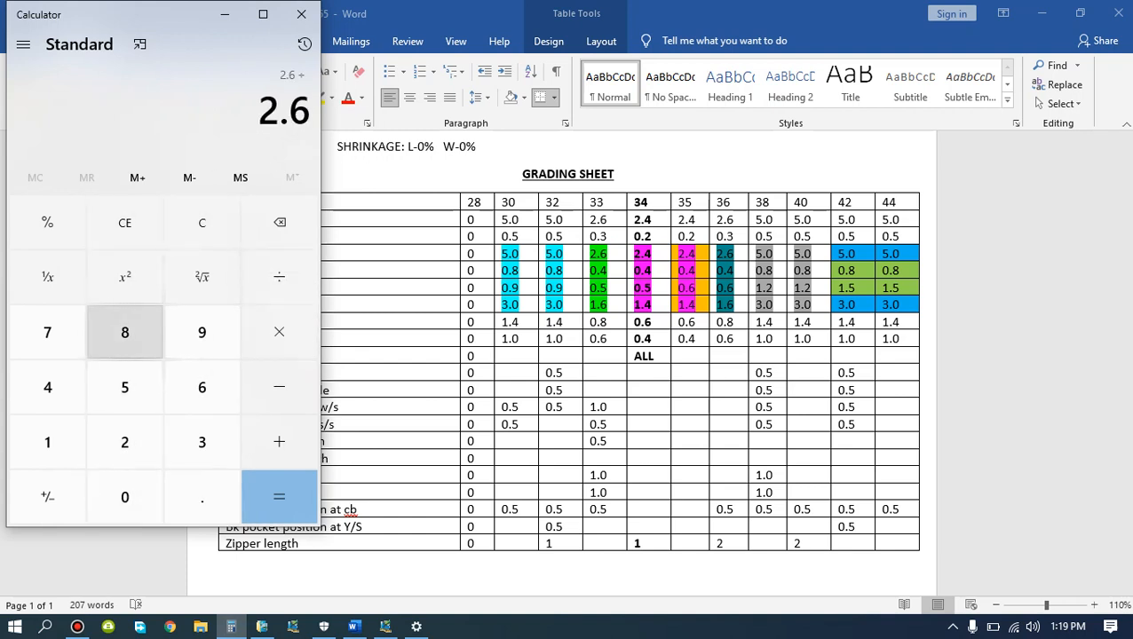
{"action": "left_click", "coordinate": [124, 332]}
{"action": "left_click", "coordinate": [279, 497]}
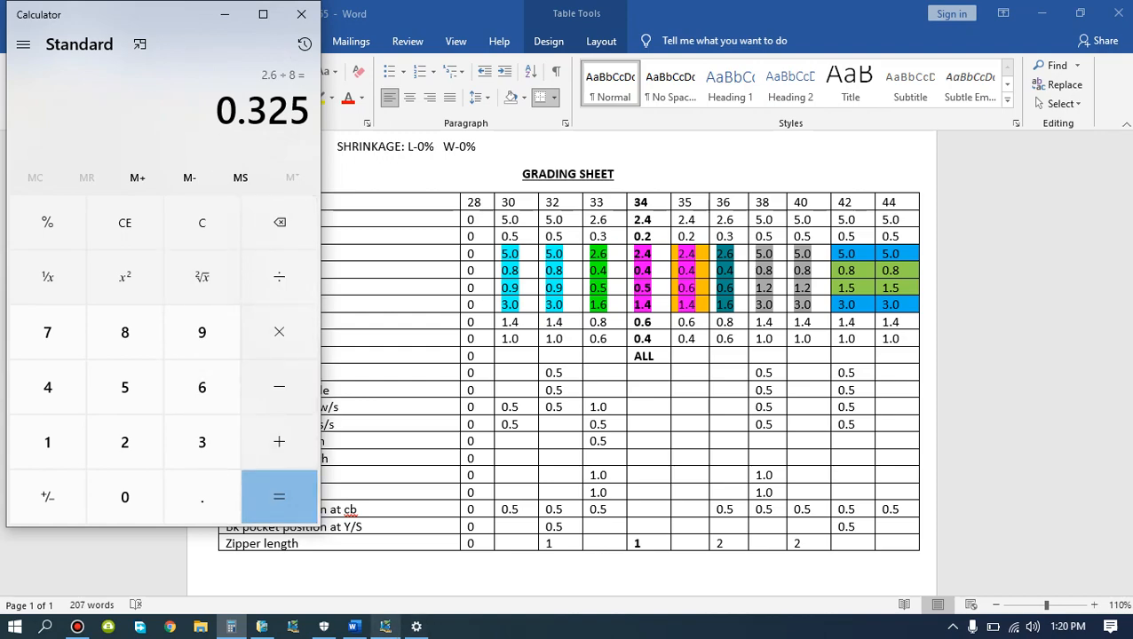
Return to Pattern Design and set the 32–33 Delta Y of grade point 11 to 0.425.
{"action": "left_click", "coordinate": [385, 627]}
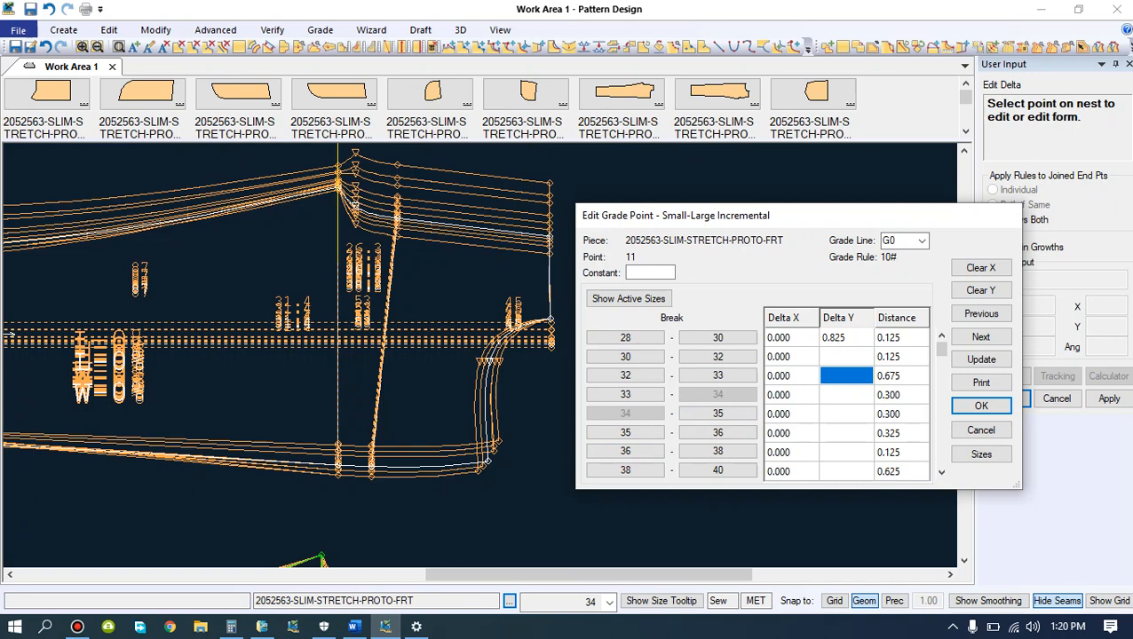
{"action": "type", "text": ".42"}
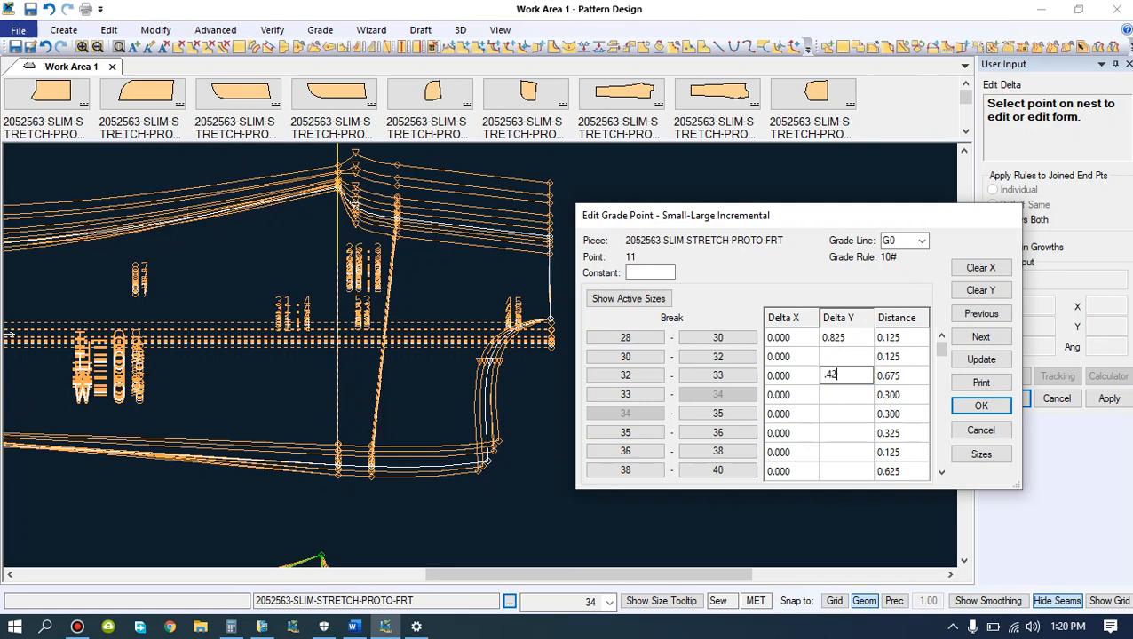
{"action": "type", "text": "5"}
Consult the grading sheet in Word again and calculate 2.4 ÷ 8 in Calculator for the size 34 increment.
{"action": "key", "text": "alt+Tab"}
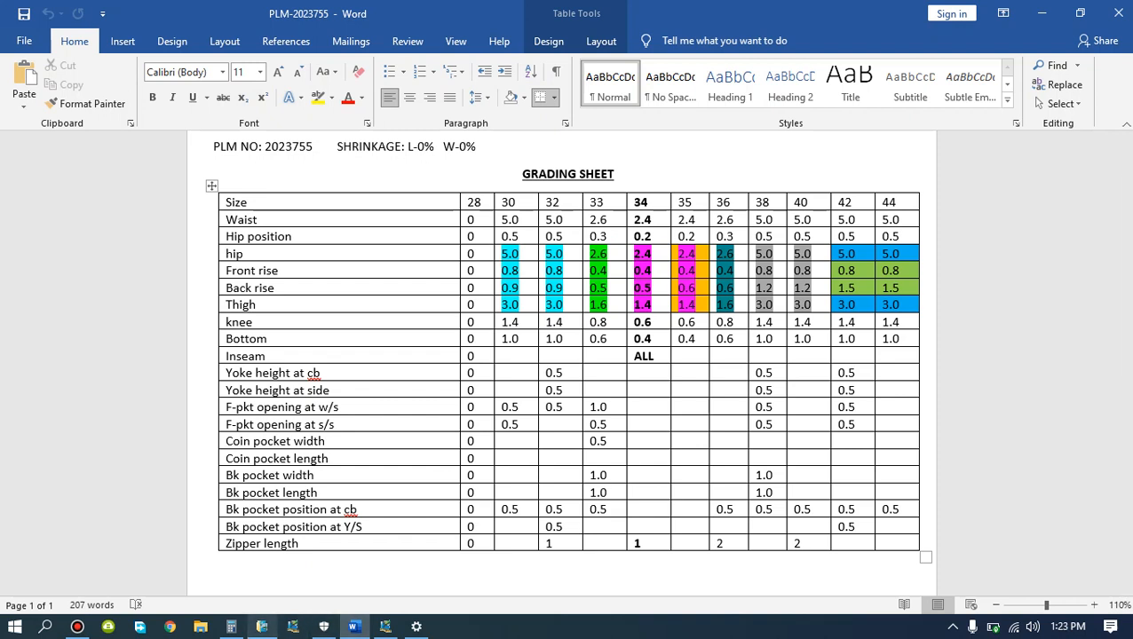
{"action": "left_click", "coordinate": [230, 627]}
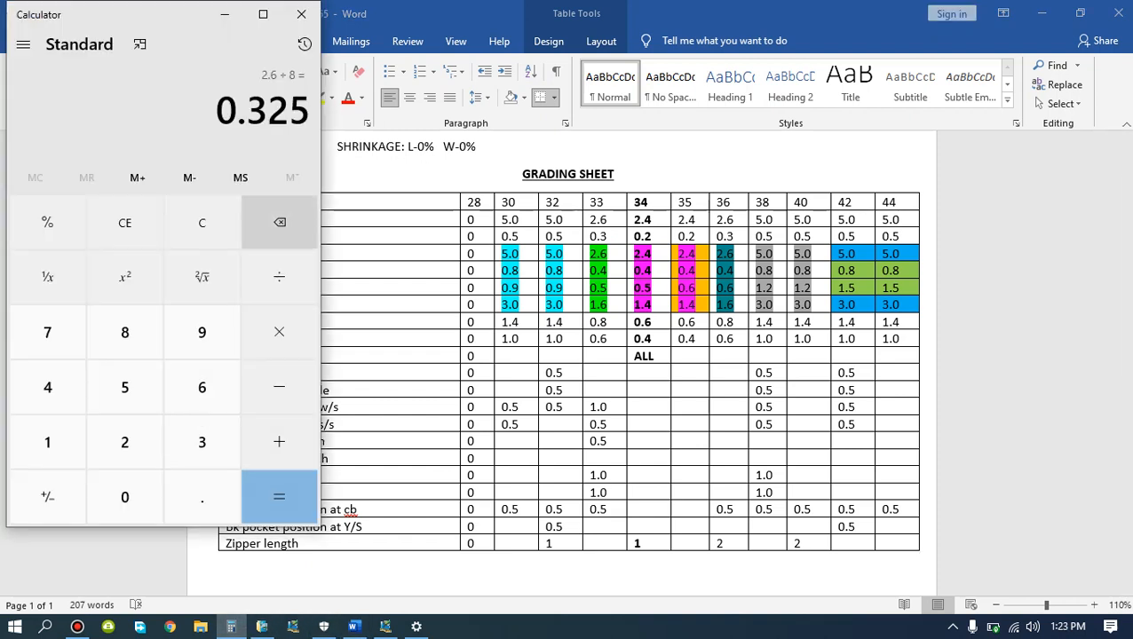
{"action": "left_click", "coordinate": [201, 222]}
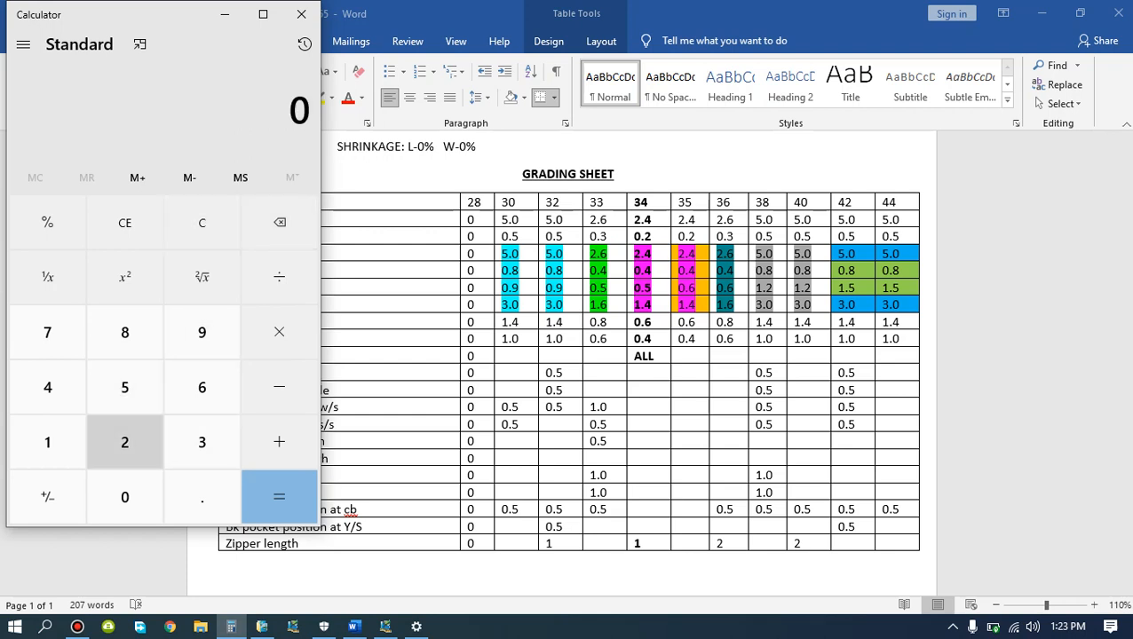
{"action": "left_click", "coordinate": [125, 442]}
{"action": "left_click", "coordinate": [201, 496]}
{"action": "left_click", "coordinate": [47, 387]}
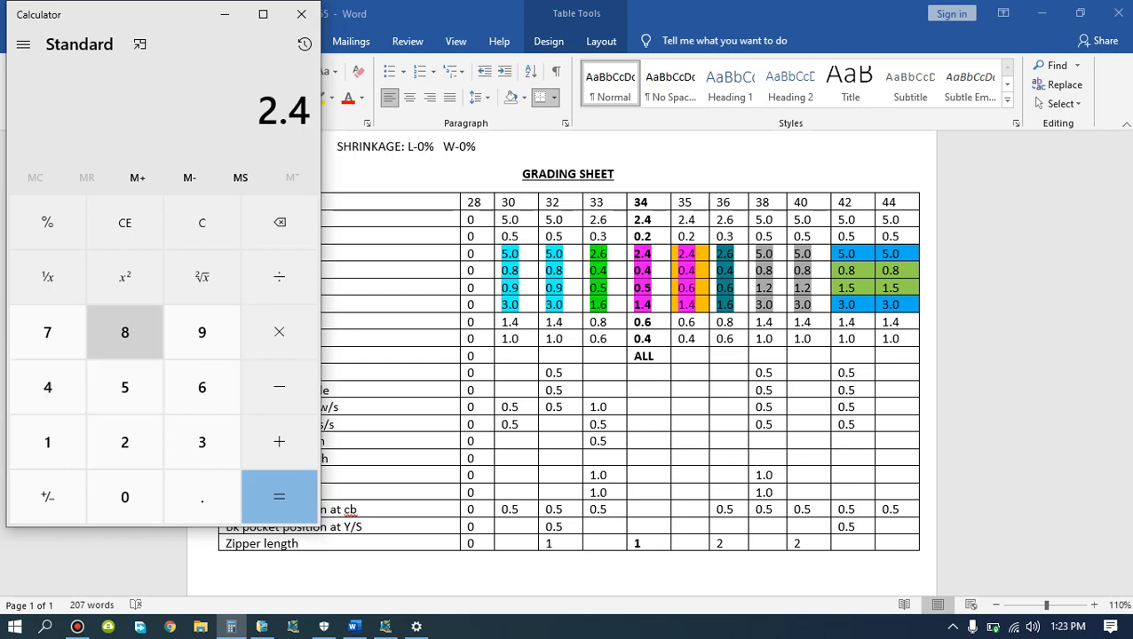
{"action": "left_click", "coordinate": [279, 277]}
{"action": "left_click", "coordinate": [124, 331]}
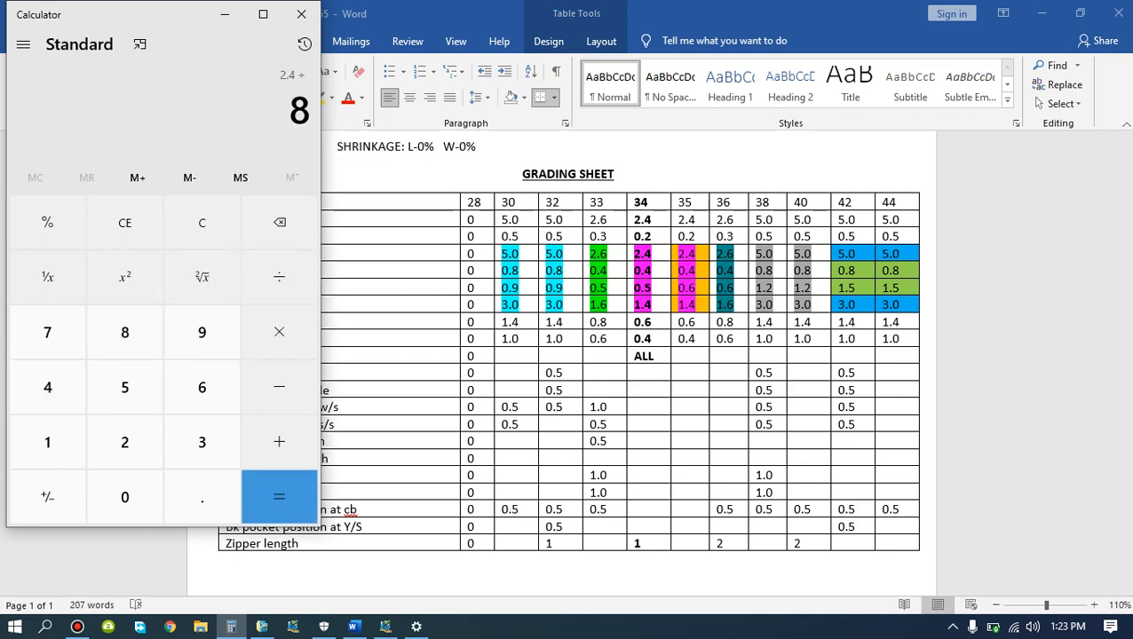
{"action": "left_click", "coordinate": [279, 497]}
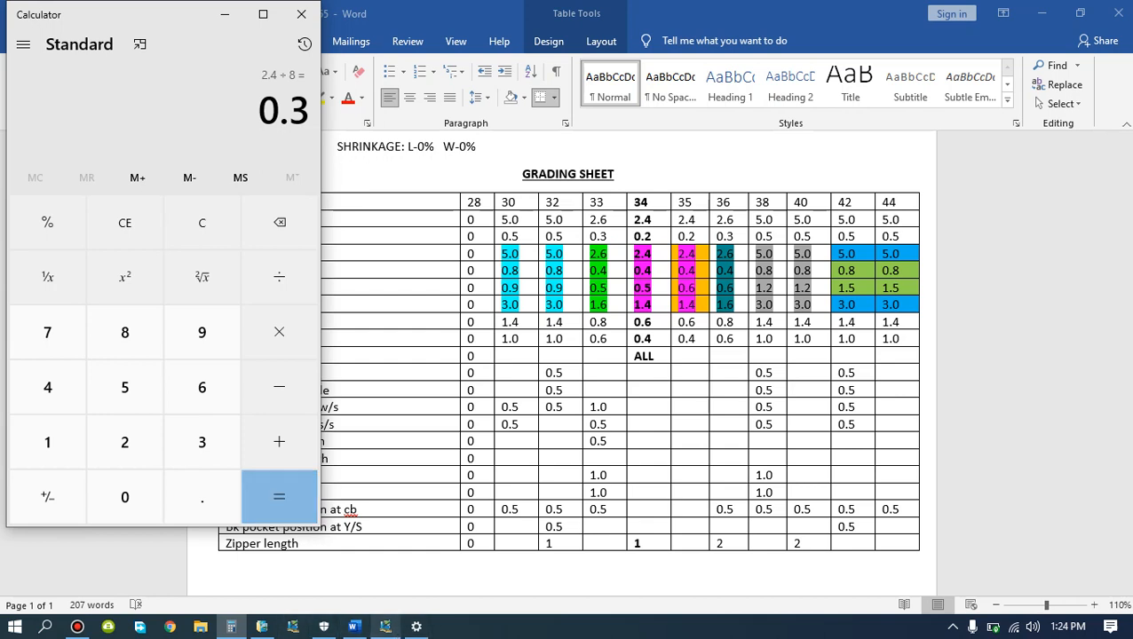
Recheck the grading sheet in Word, return to Pattern Design and set the 33–34 Delta Y of grade point 11 to 0.35.
{"action": "left_click", "coordinate": [384, 626]}
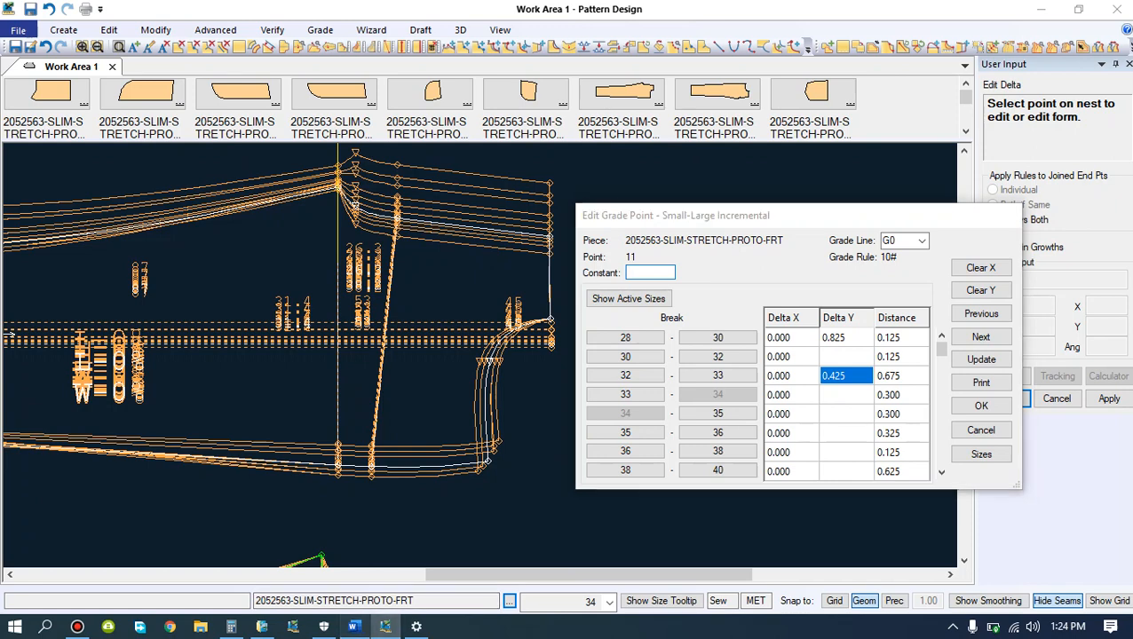
{"action": "left_click", "coordinate": [353, 625]}
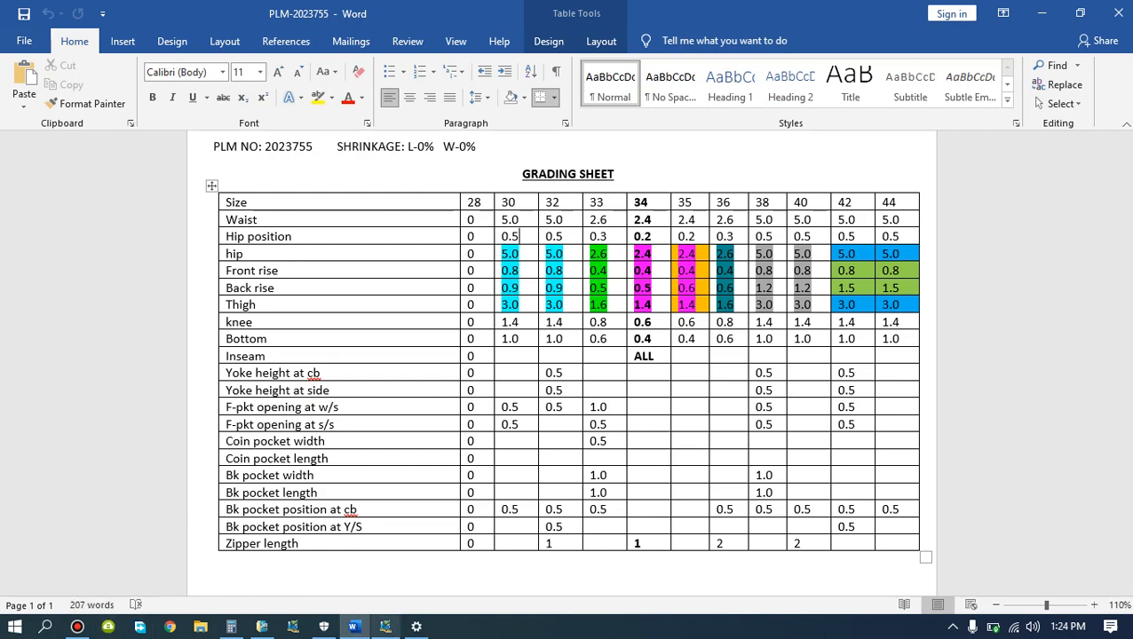
{"action": "left_click", "coordinate": [385, 627]}
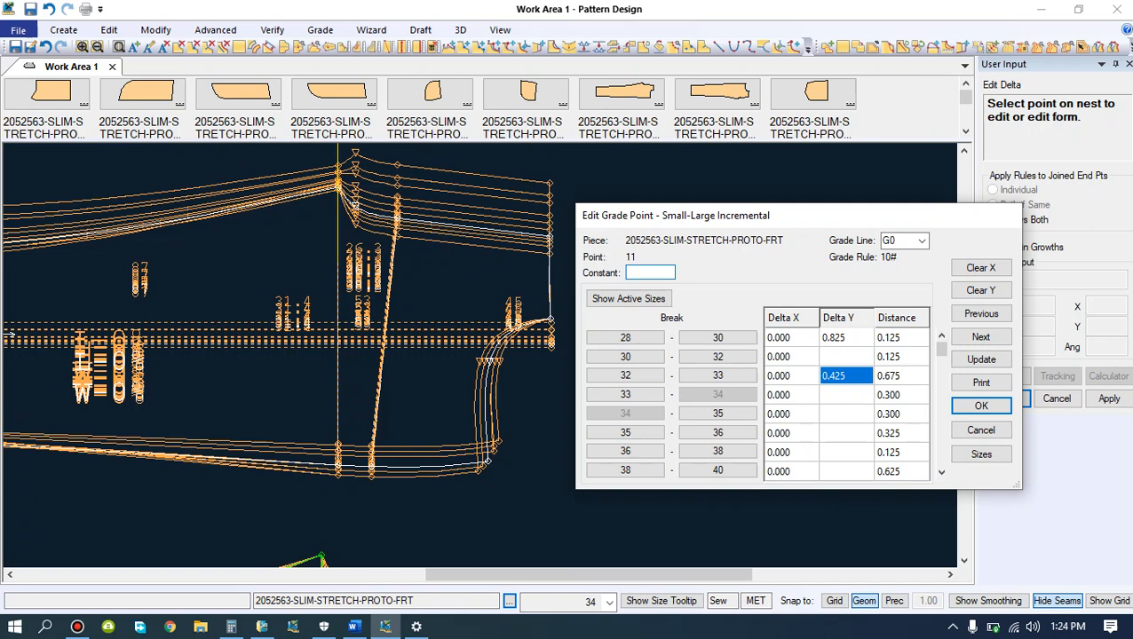
{"action": "left_click", "coordinate": [846, 395]}
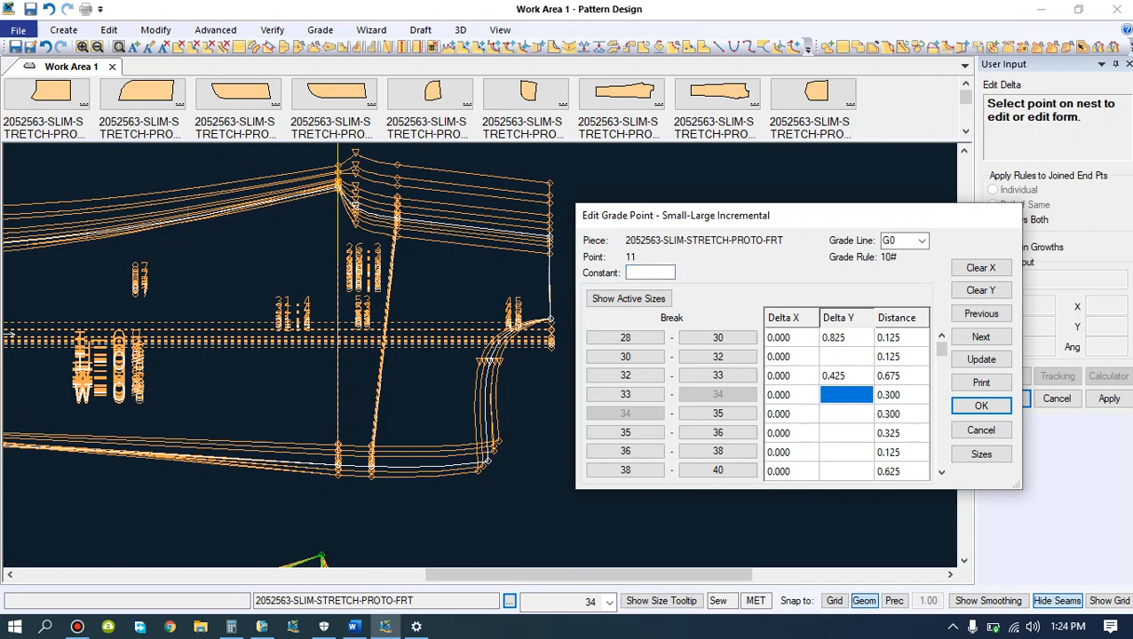
{"action": "type", "text": "."}
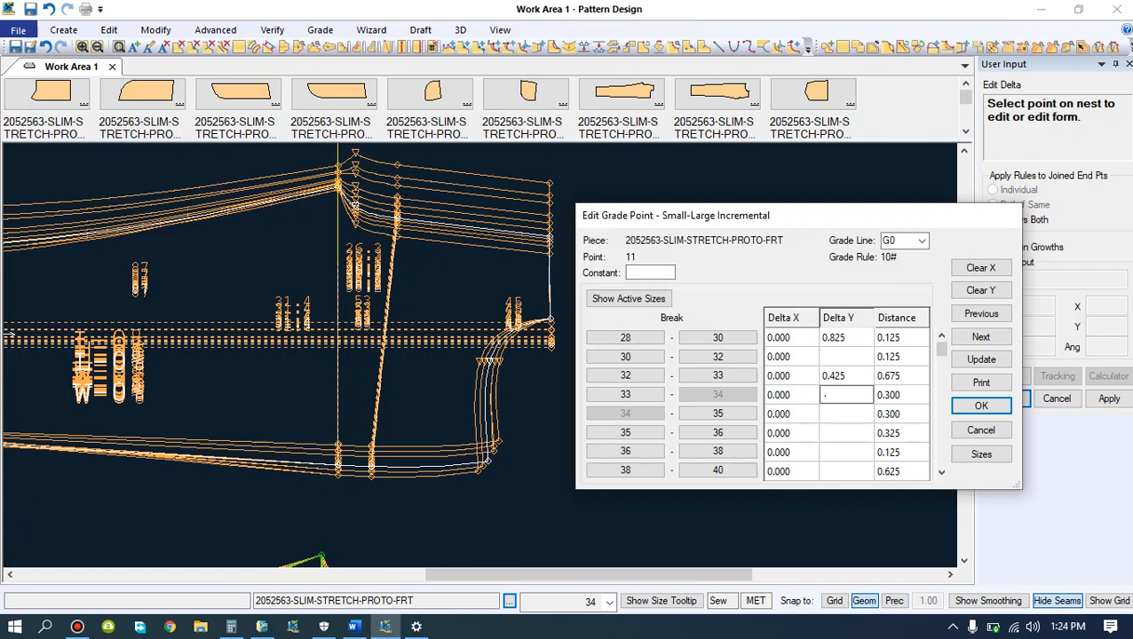
{"action": "type", "text": "35"}
Consult the grading sheet in Word and calculate 0.325 + 0.2 + 0.05 in Calculator.
{"action": "left_click", "coordinate": [354, 627]}
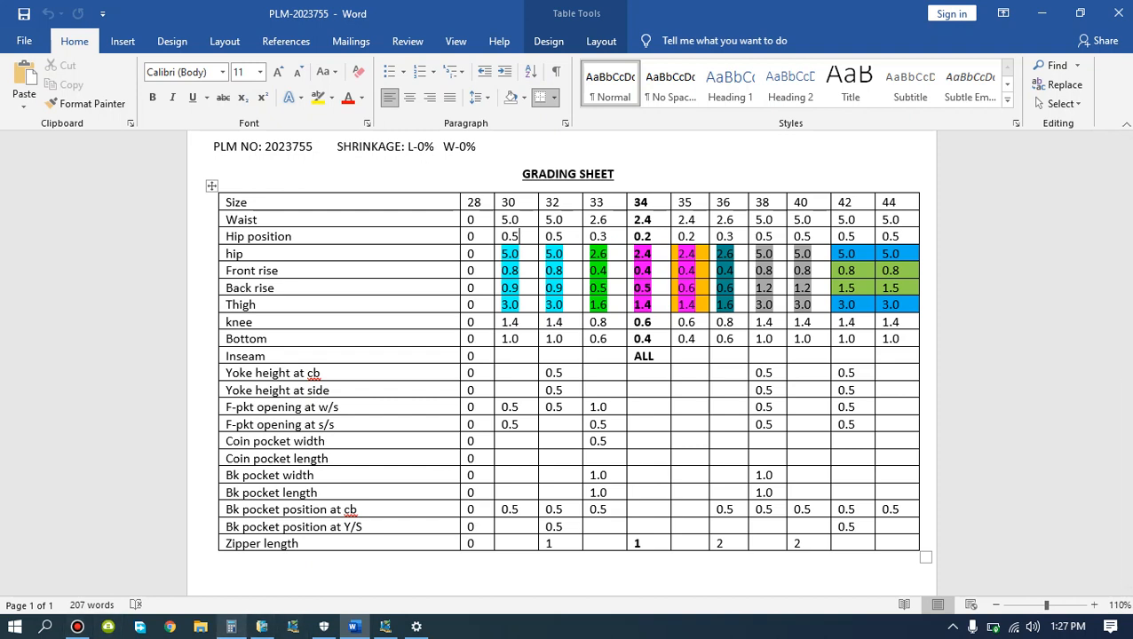
{"action": "left_click", "coordinate": [231, 626]}
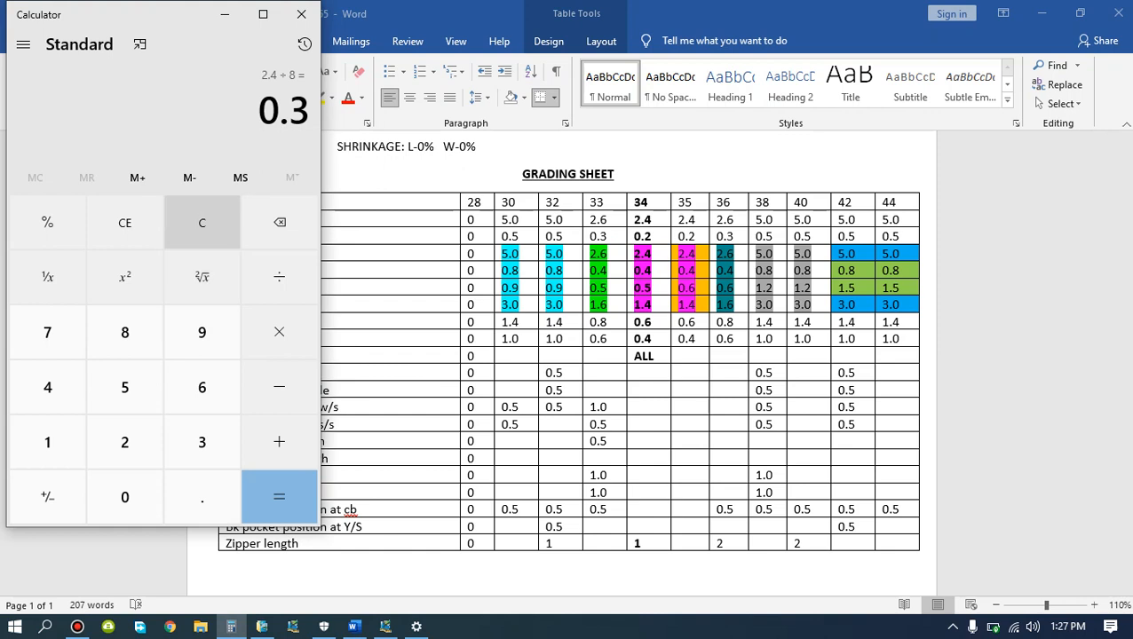
{"action": "left_click", "coordinate": [201, 222]}
{"action": "left_click", "coordinate": [201, 496]}
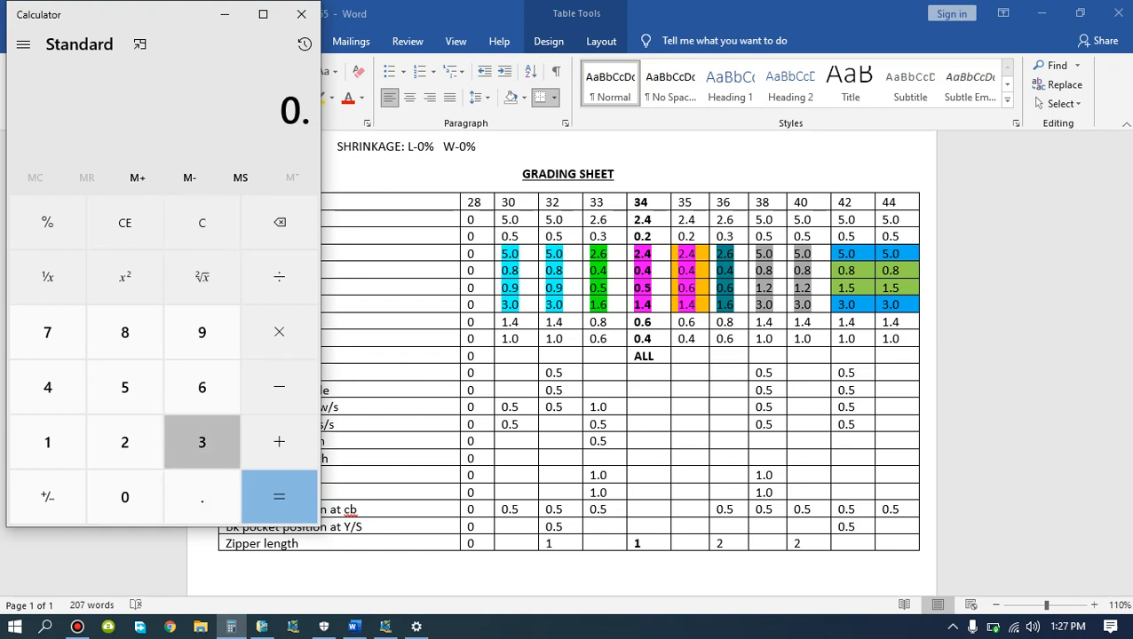
{"action": "left_click", "coordinate": [202, 441]}
{"action": "left_click", "coordinate": [124, 441]}
{"action": "left_click", "coordinate": [124, 387]}
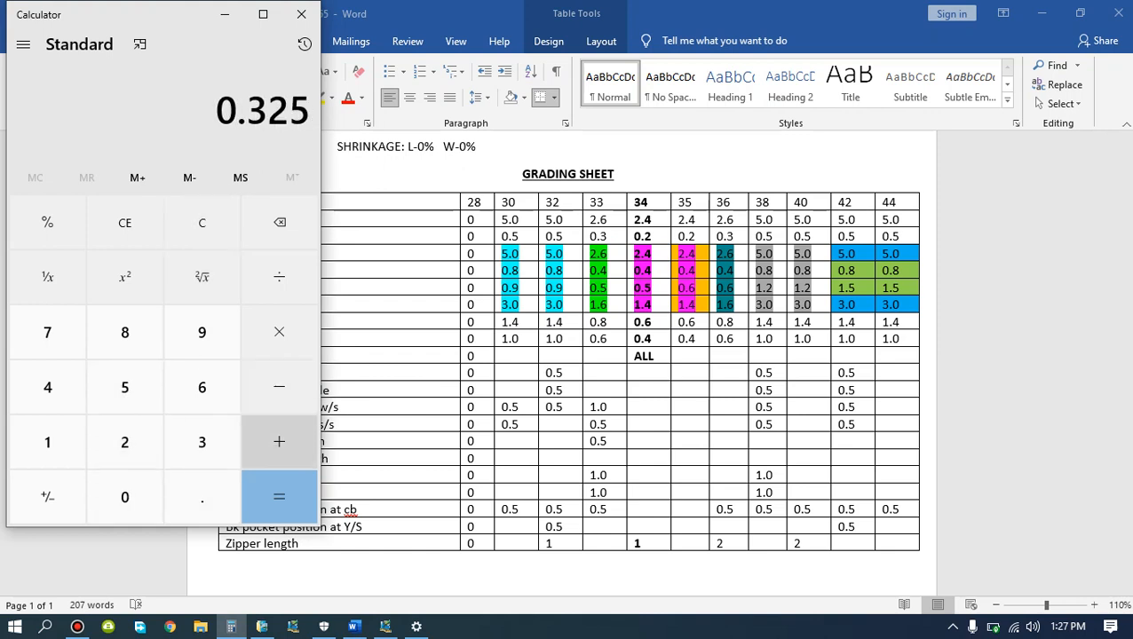
{"action": "left_click", "coordinate": [279, 442]}
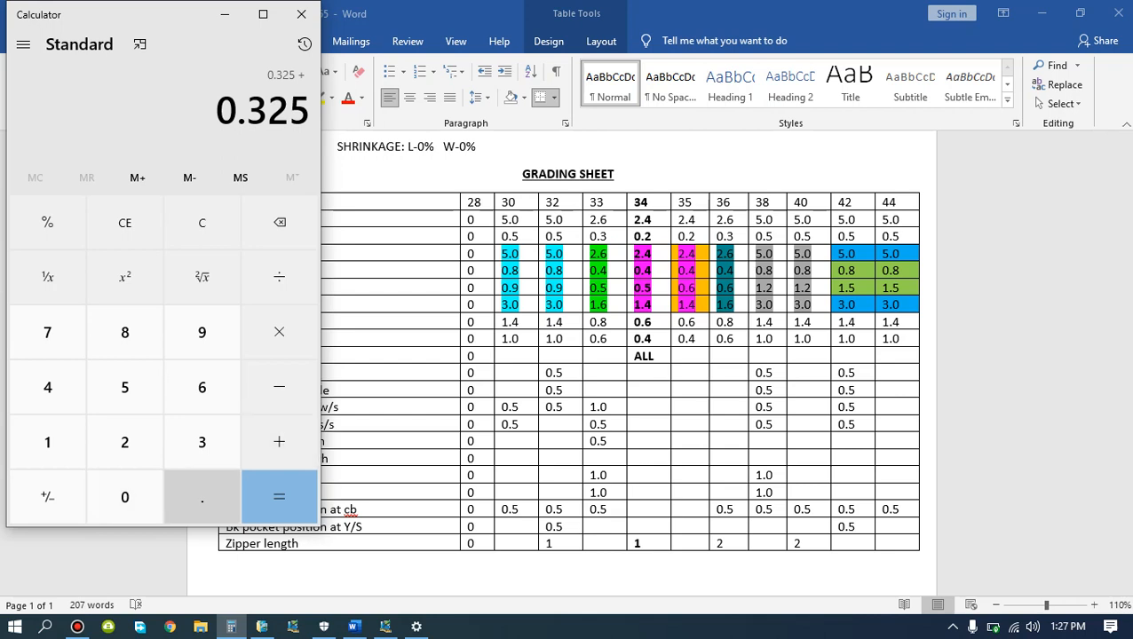
{"action": "left_click", "coordinate": [201, 496]}
{"action": "left_click", "coordinate": [125, 441]}
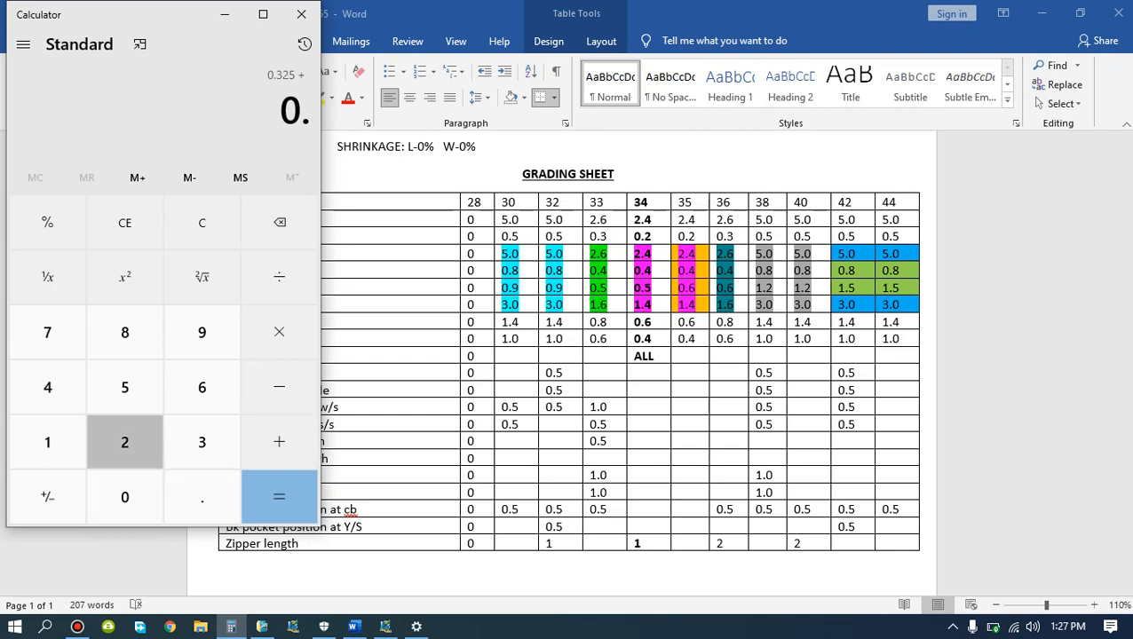
{"action": "left_click", "coordinate": [279, 441]}
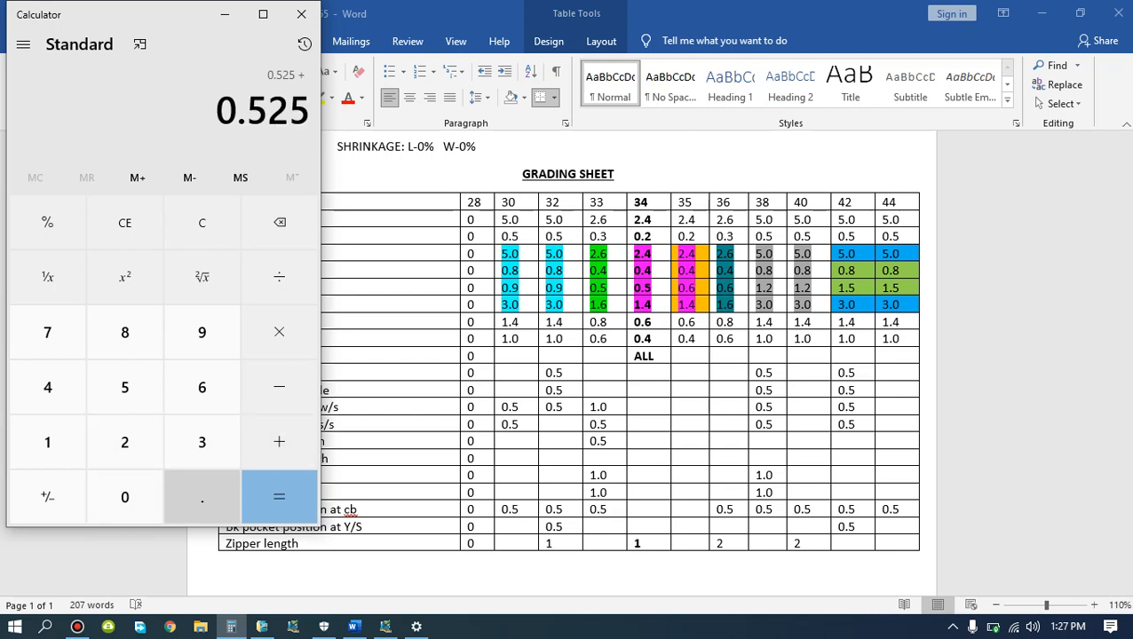
{"action": "left_click", "coordinate": [202, 496]}
{"action": "left_click", "coordinate": [125, 496]}
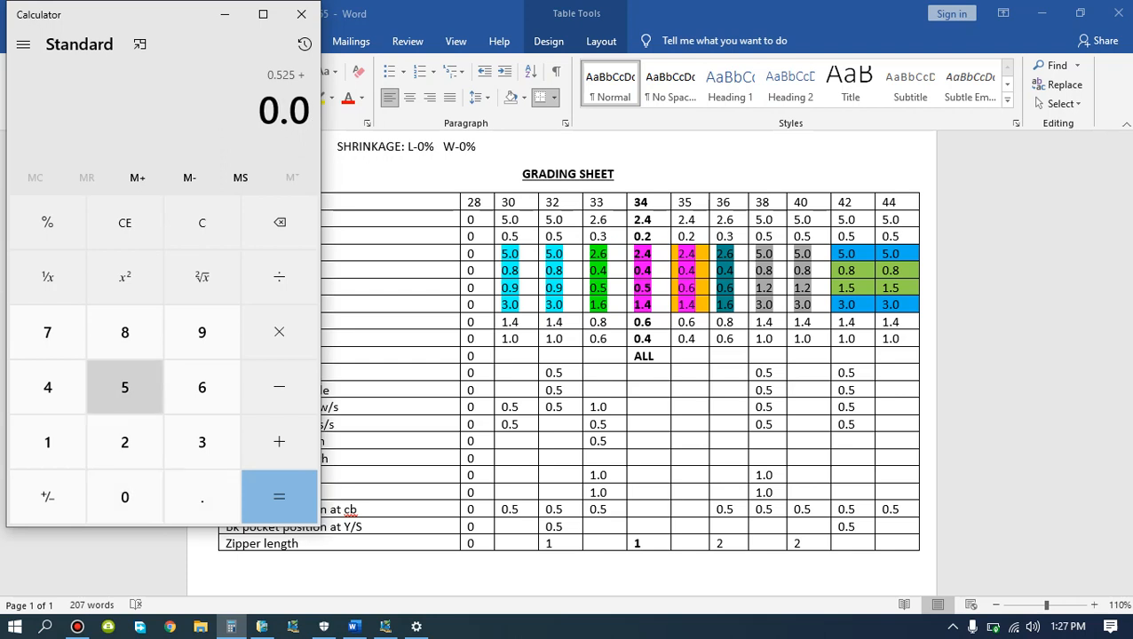
{"action": "left_click", "coordinate": [125, 387]}
{"action": "left_click", "coordinate": [279, 497]}
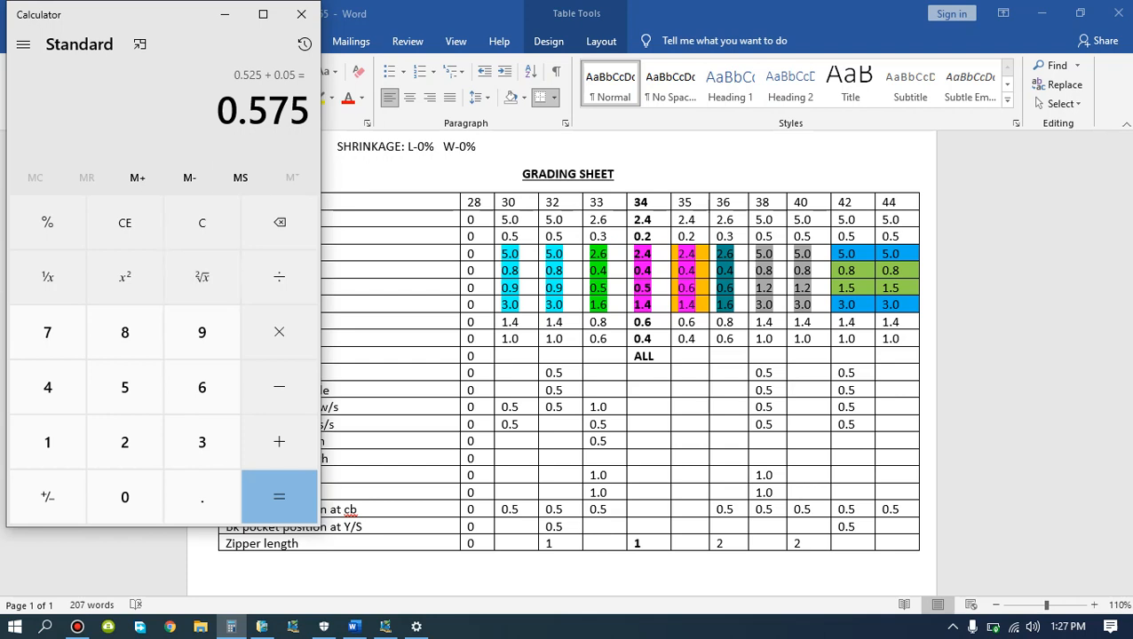
{"action": "left_click", "coordinate": [202, 222]}
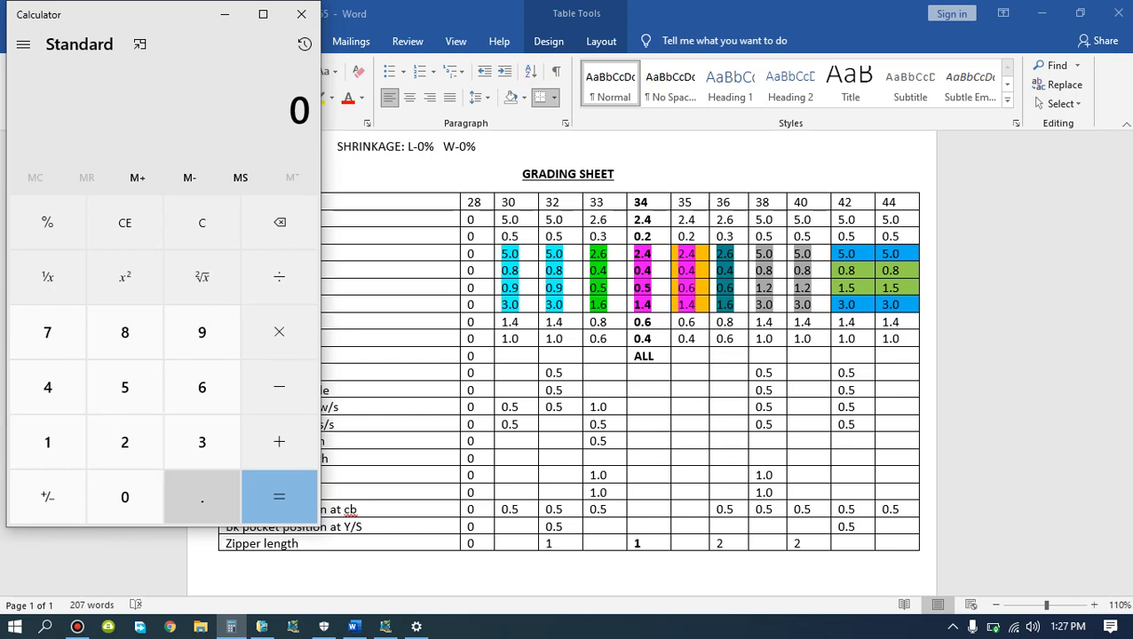
{"action": "left_click", "coordinate": [201, 497]}
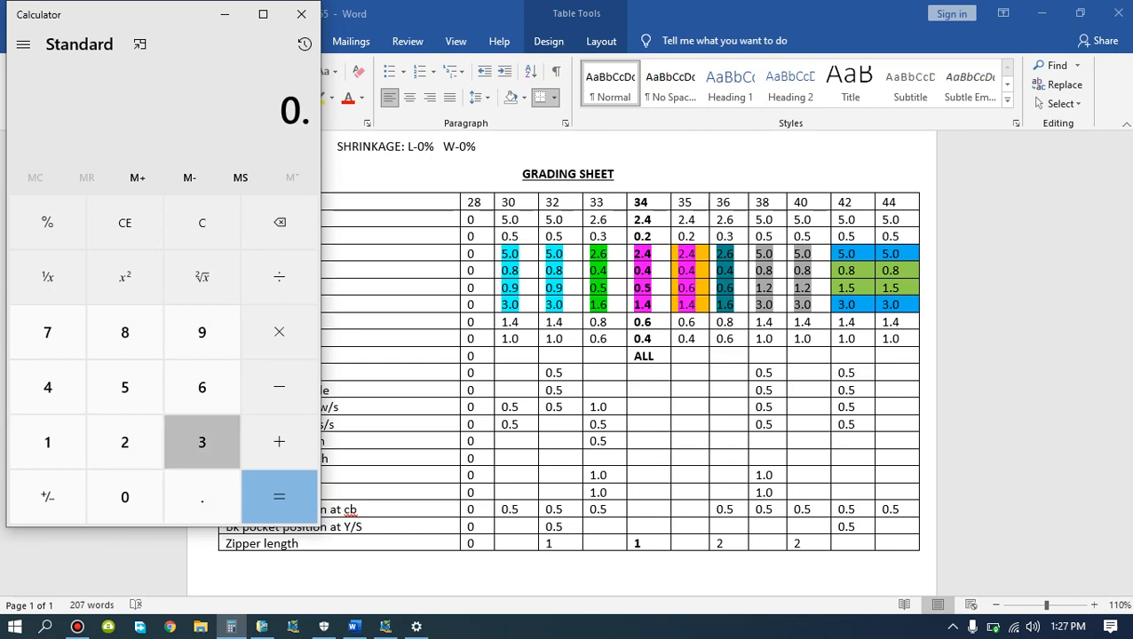
{"action": "left_click", "coordinate": [202, 442]}
{"action": "left_click", "coordinate": [124, 442]}
{"action": "left_click", "coordinate": [125, 387]}
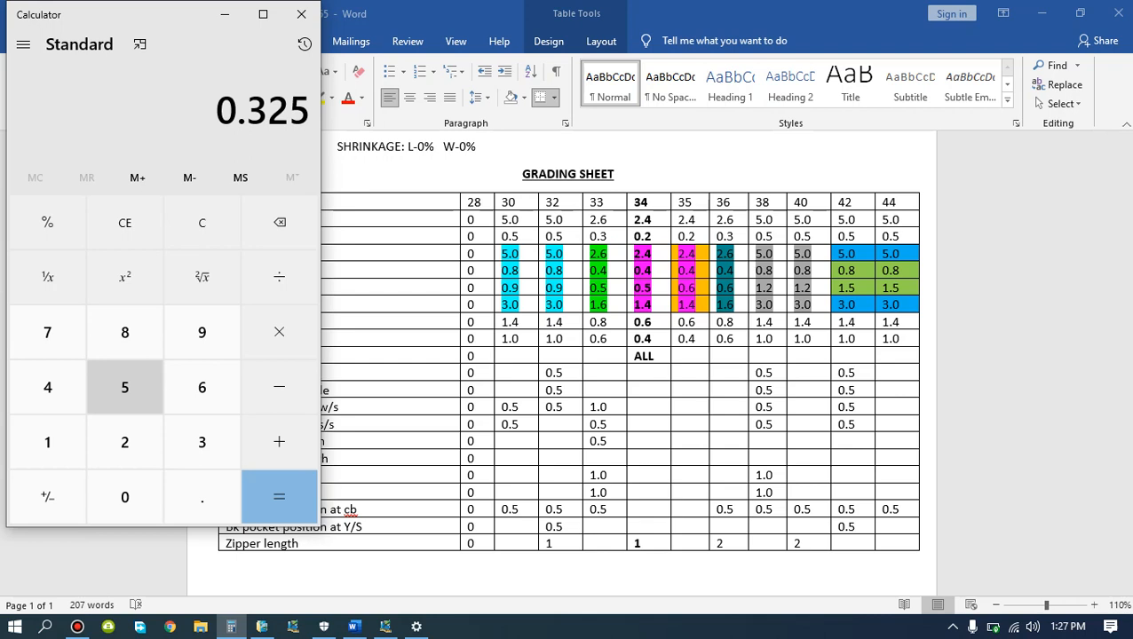
{"action": "left_click", "coordinate": [279, 442]}
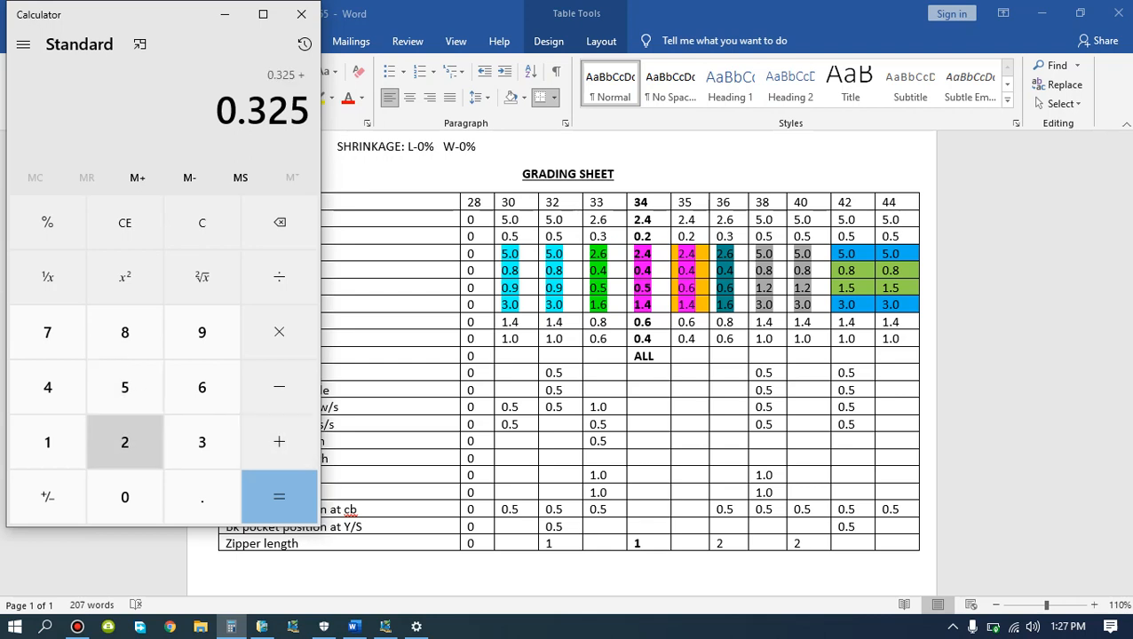
{"action": "left_click", "coordinate": [124, 442]}
{"action": "left_click", "coordinate": [279, 442]}
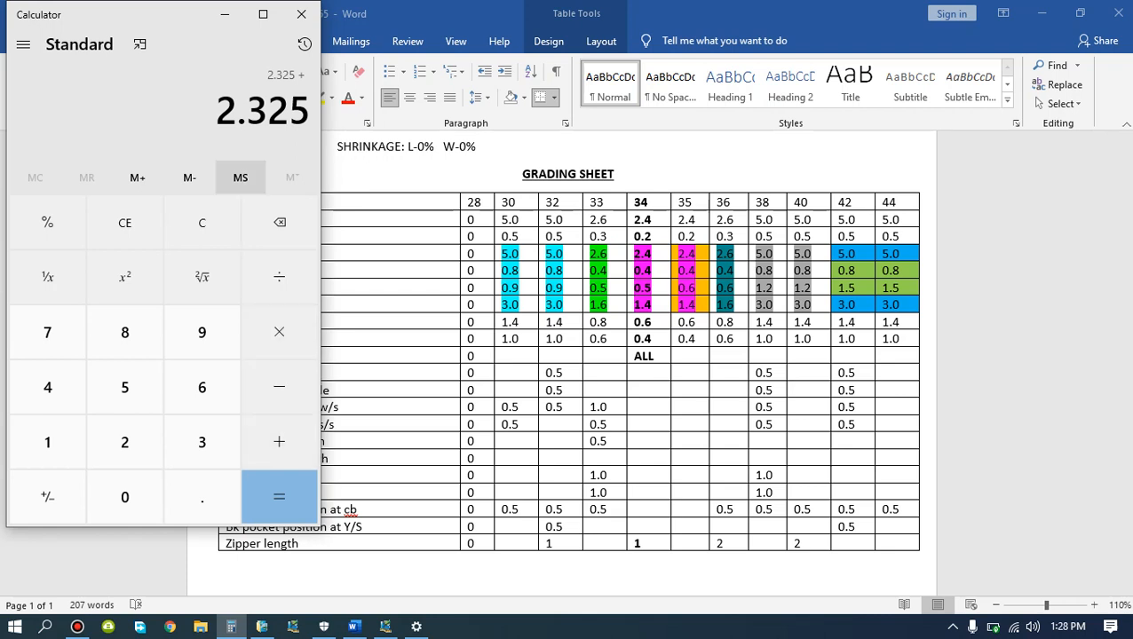
Clear the Calculator and work out the sum 0.325 + 0.2 + 0.05 again.
{"action": "left_click", "coordinate": [201, 223]}
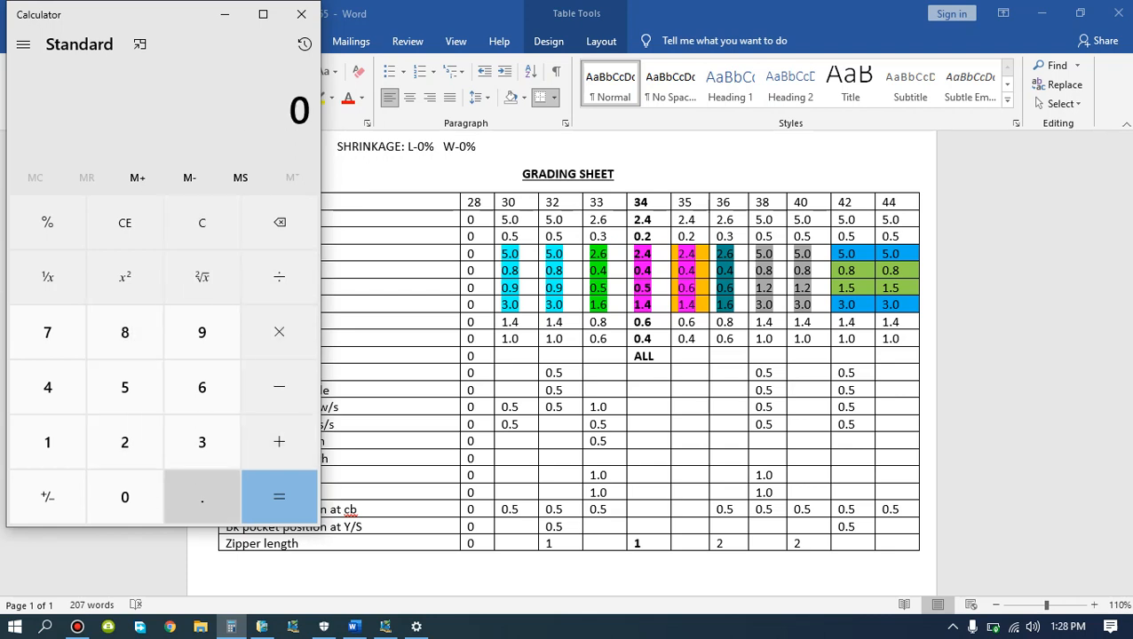
{"action": "left_click", "coordinate": [201, 497]}
{"action": "left_click", "coordinate": [201, 443]}
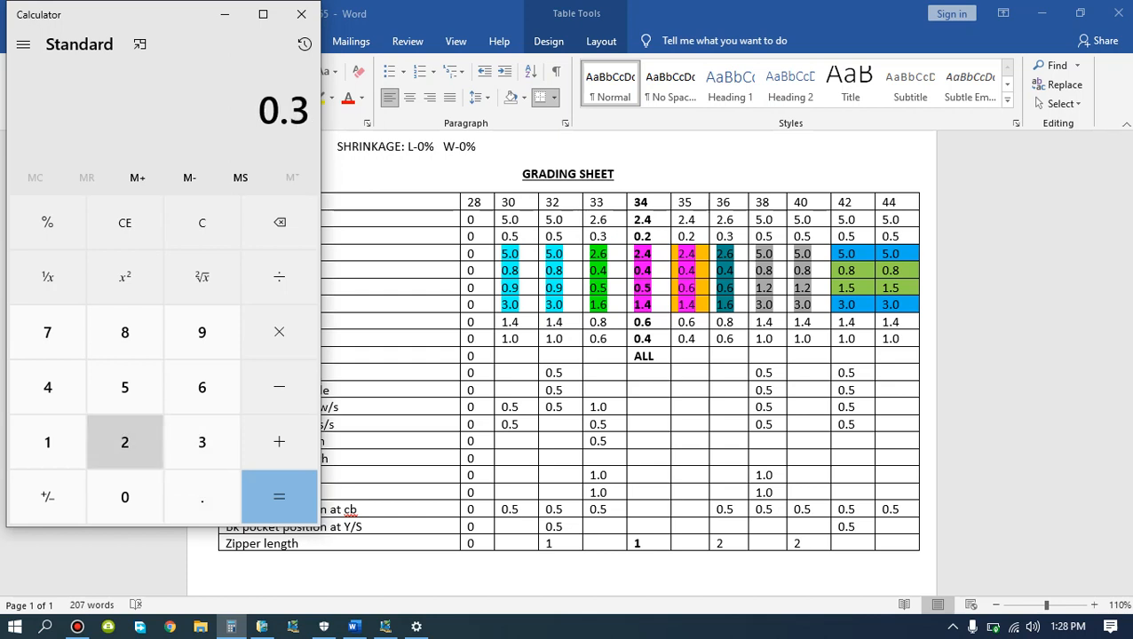
{"action": "left_click", "coordinate": [124, 442]}
{"action": "left_click", "coordinate": [124, 387]}
{"action": "left_click", "coordinate": [278, 442]}
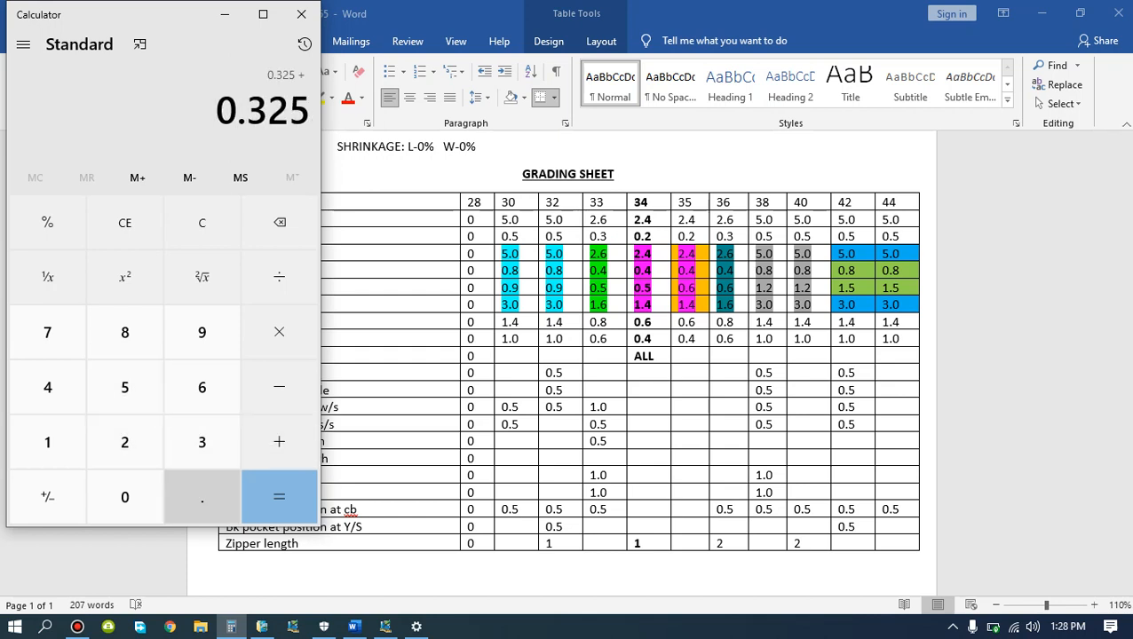
{"action": "left_click", "coordinate": [201, 498]}
{"action": "left_click", "coordinate": [124, 442]}
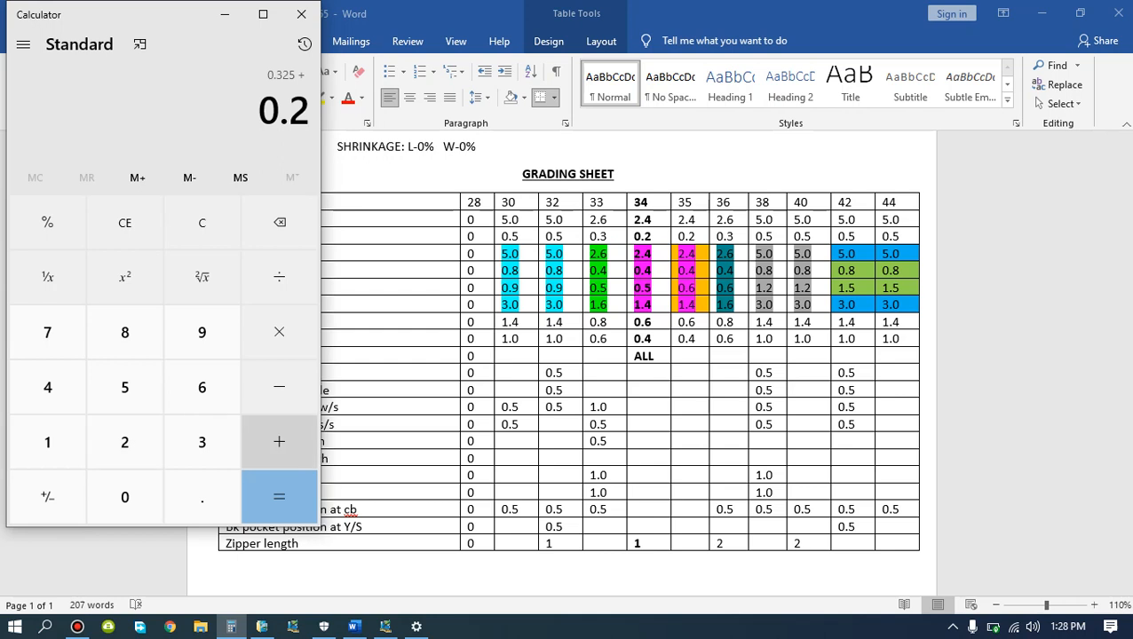
{"action": "left_click", "coordinate": [279, 442]}
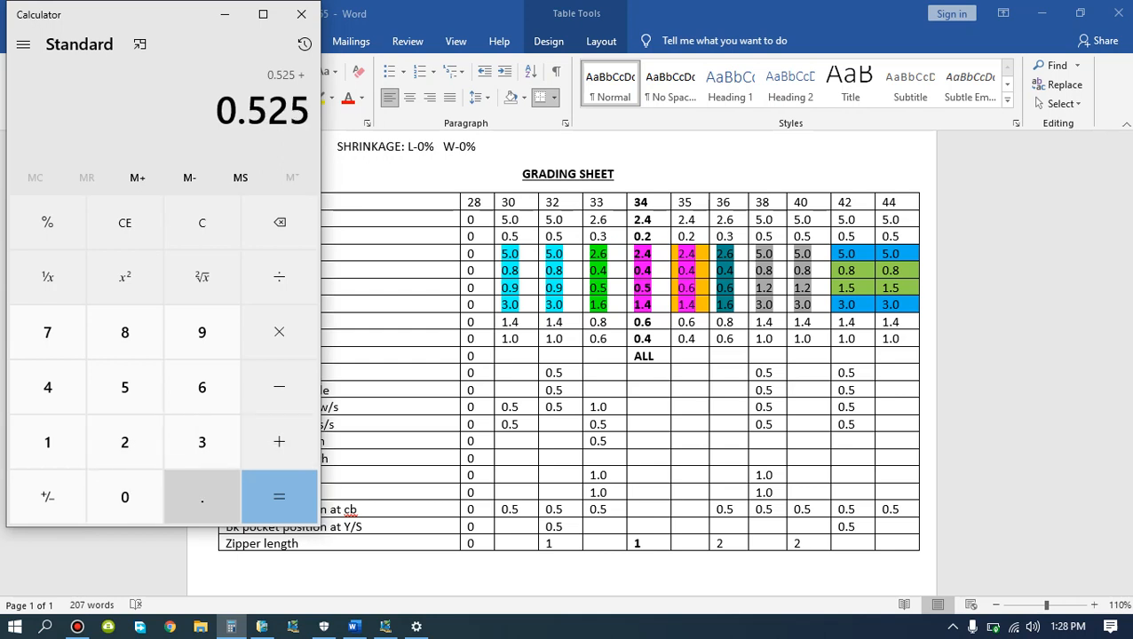
{"action": "left_click", "coordinate": [201, 498]}
{"action": "left_click", "coordinate": [125, 497]}
{"action": "left_click", "coordinate": [124, 387]}
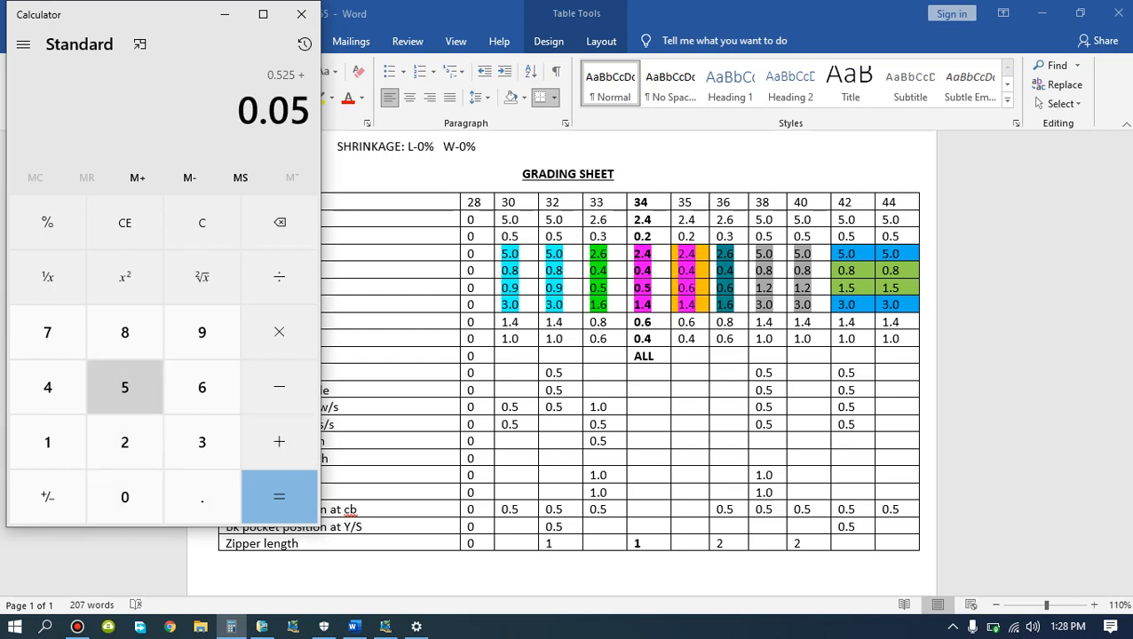
{"action": "left_click", "coordinate": [278, 497]}
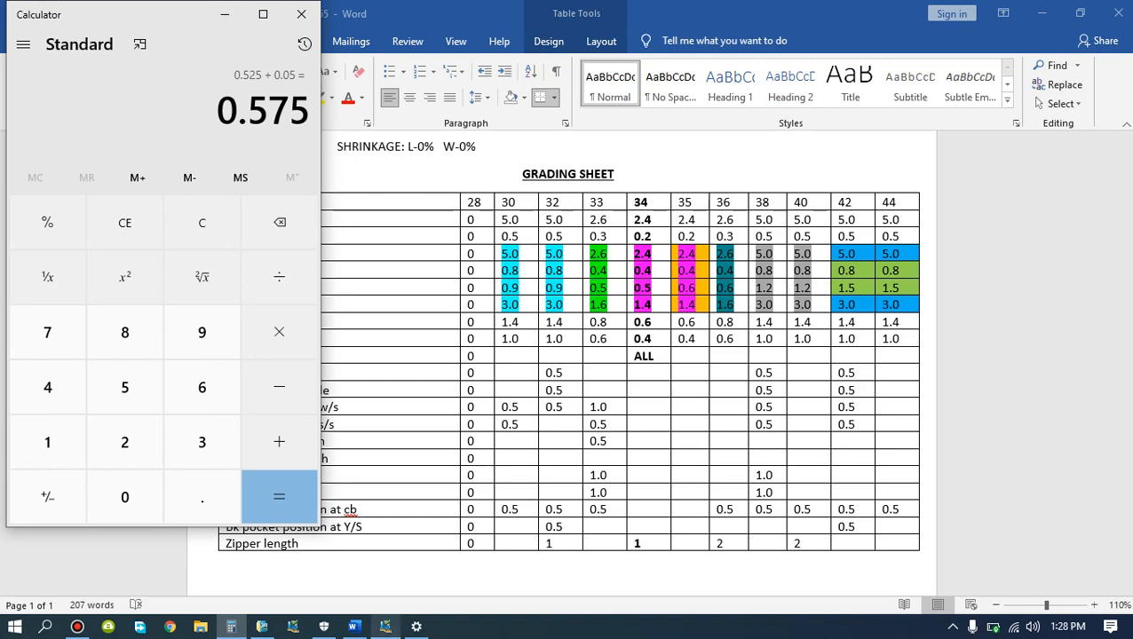
Return to Pattern Design and, after checking the grading sheet, set the 35–36 Delta Y of grade point 11 to 0.375.
{"action": "left_click", "coordinate": [384, 627]}
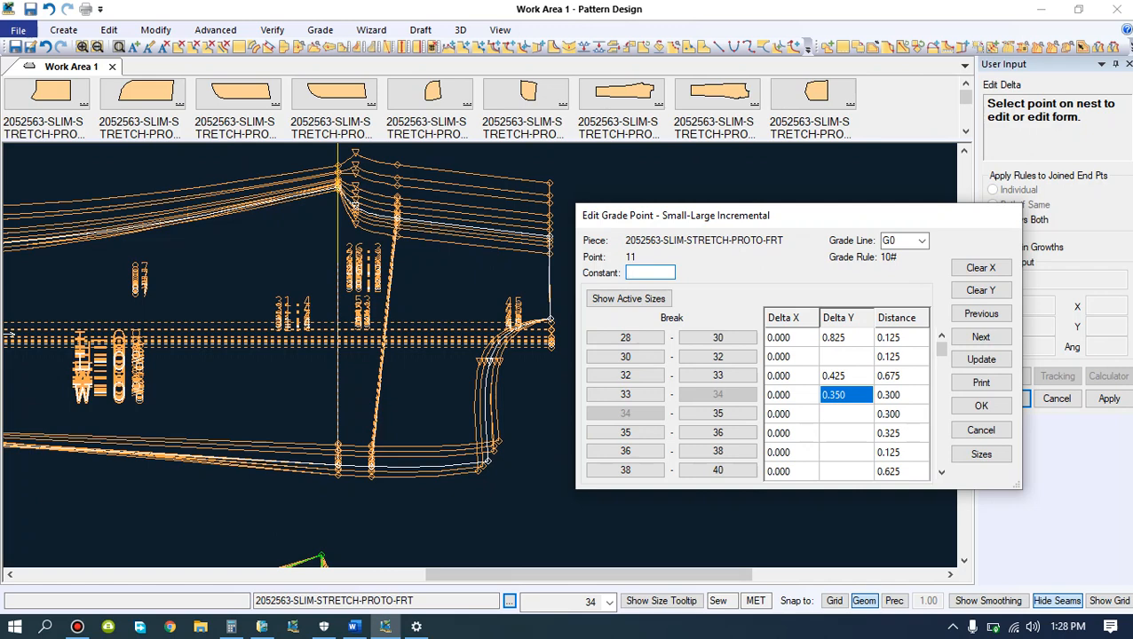
{"action": "left_click", "coordinate": [846, 433]}
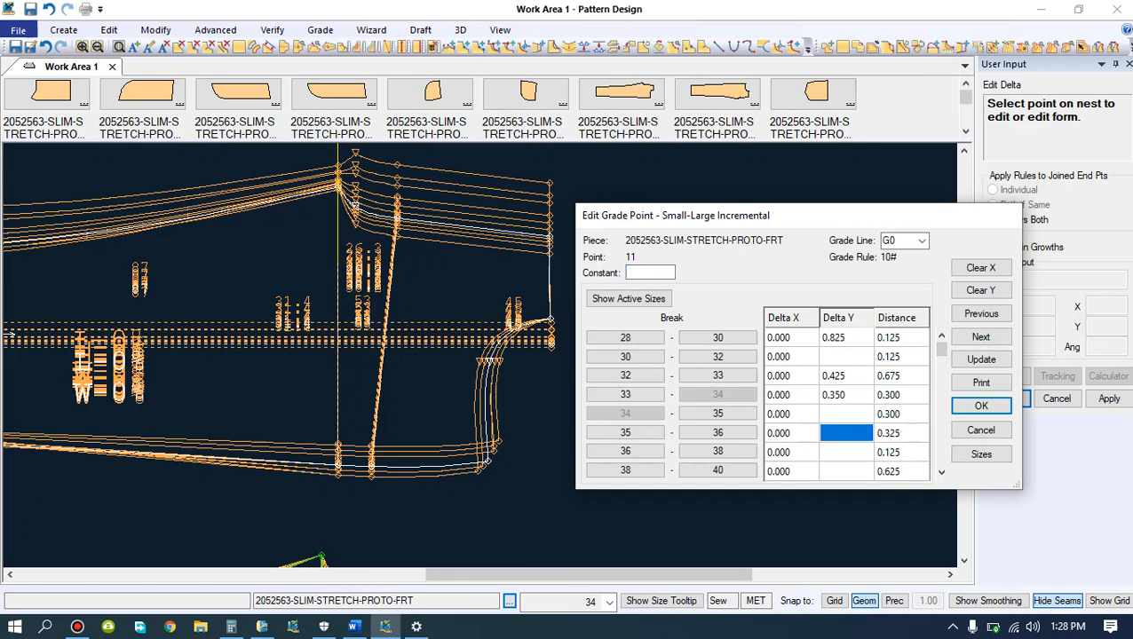
{"action": "left_click", "coordinate": [354, 627]}
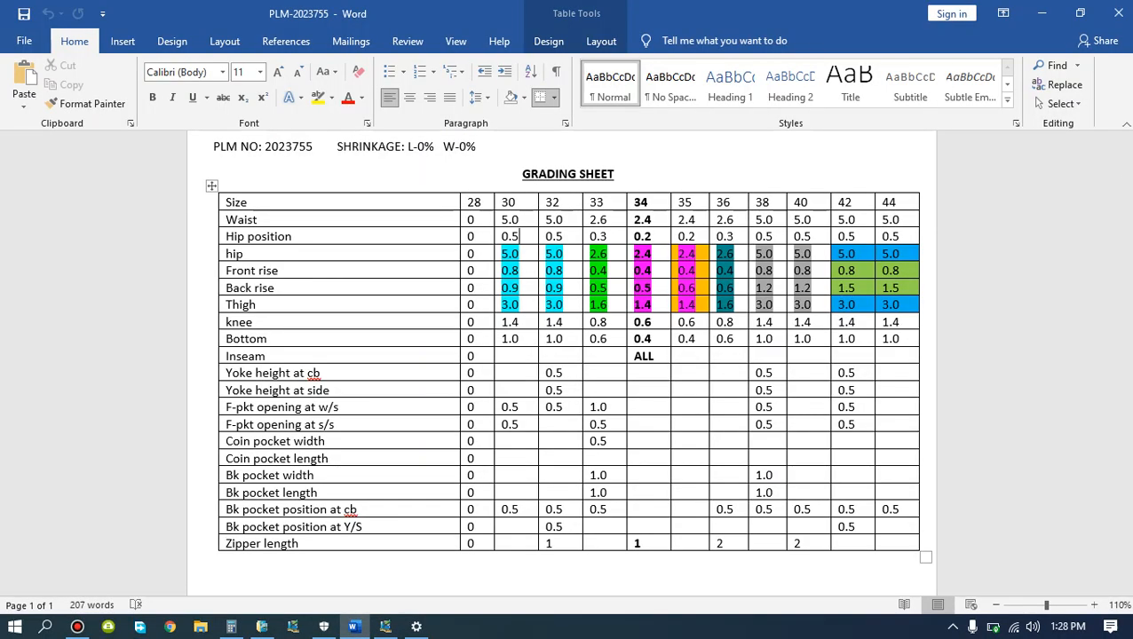
{"action": "left_click", "coordinate": [385, 627]}
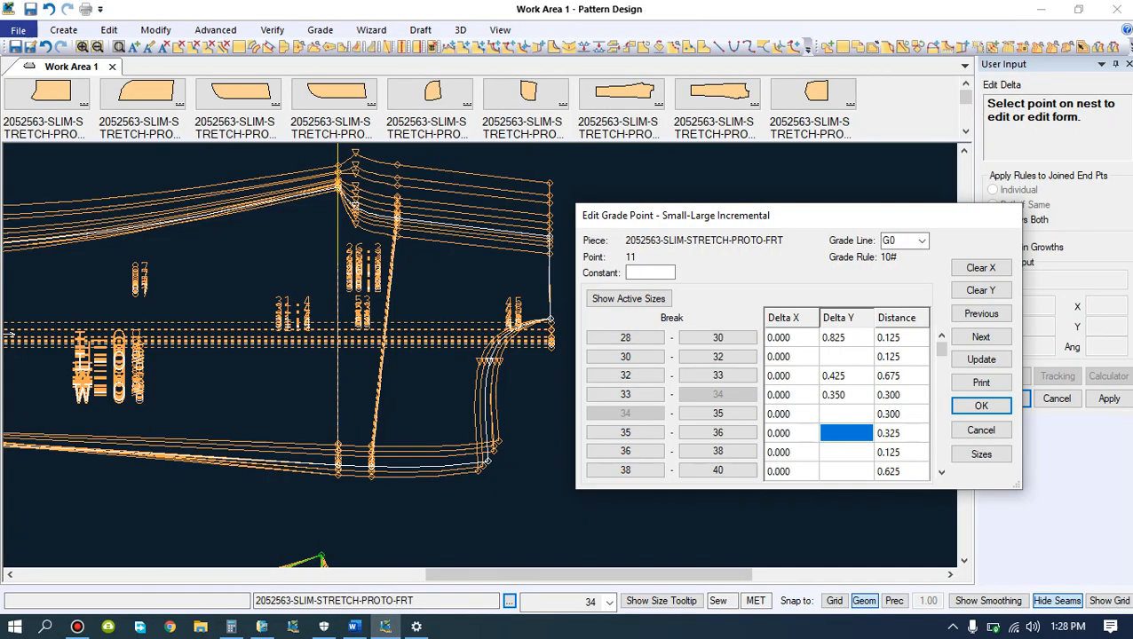
{"action": "type", "text": "."}
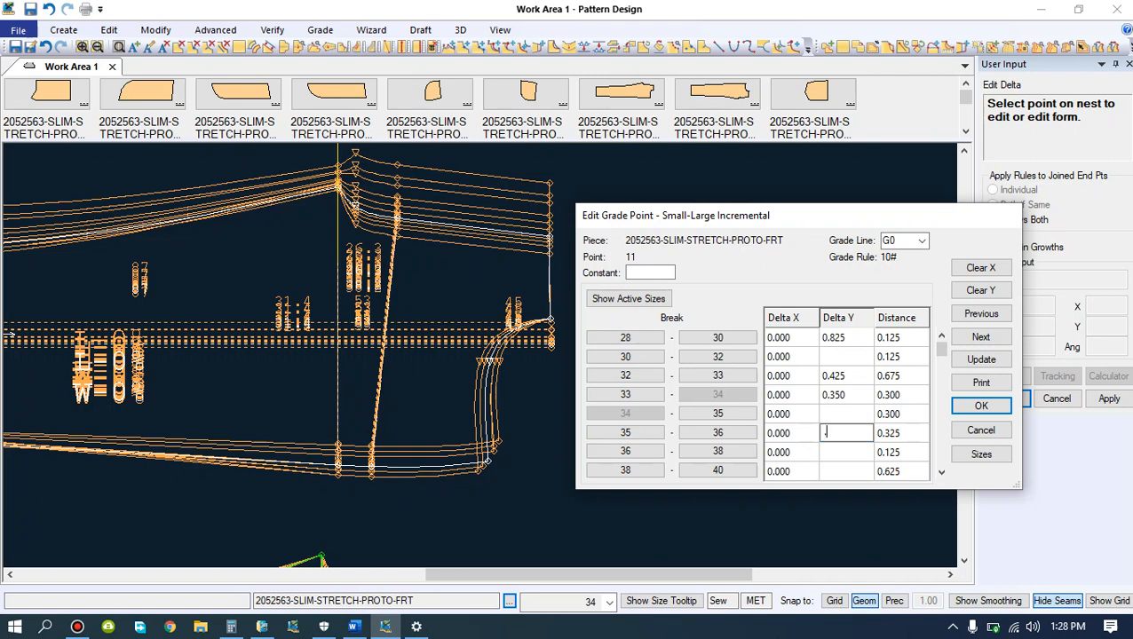
{"action": "type", "text": "375"}
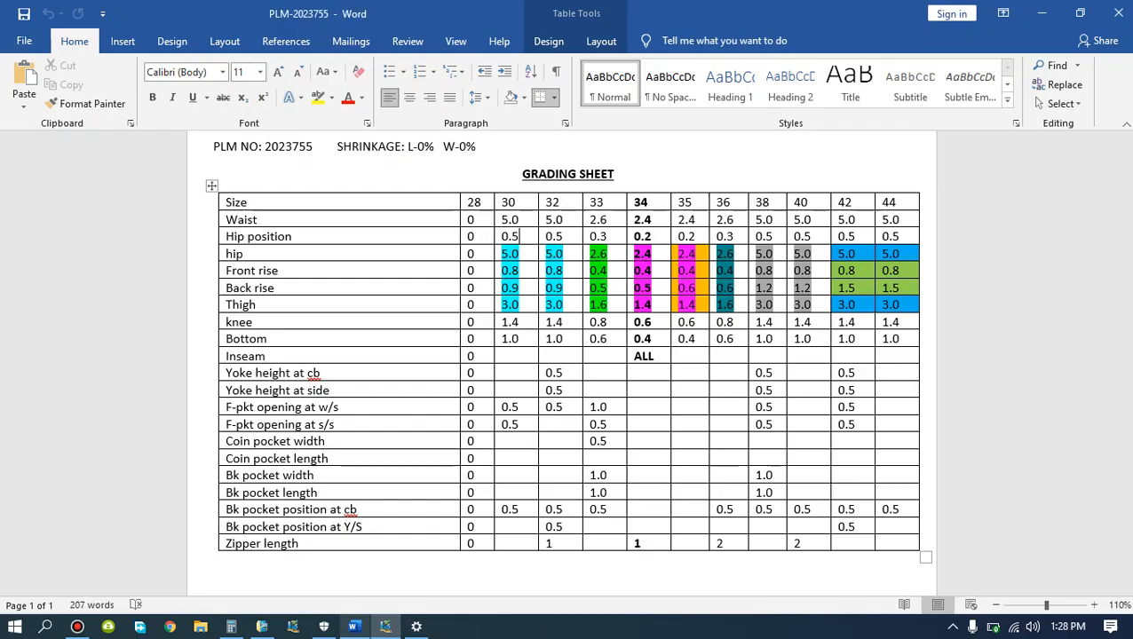
Switch to the grading sheet in Word to consult the size increments.
{"action": "left_click", "coordinate": [354, 627]}
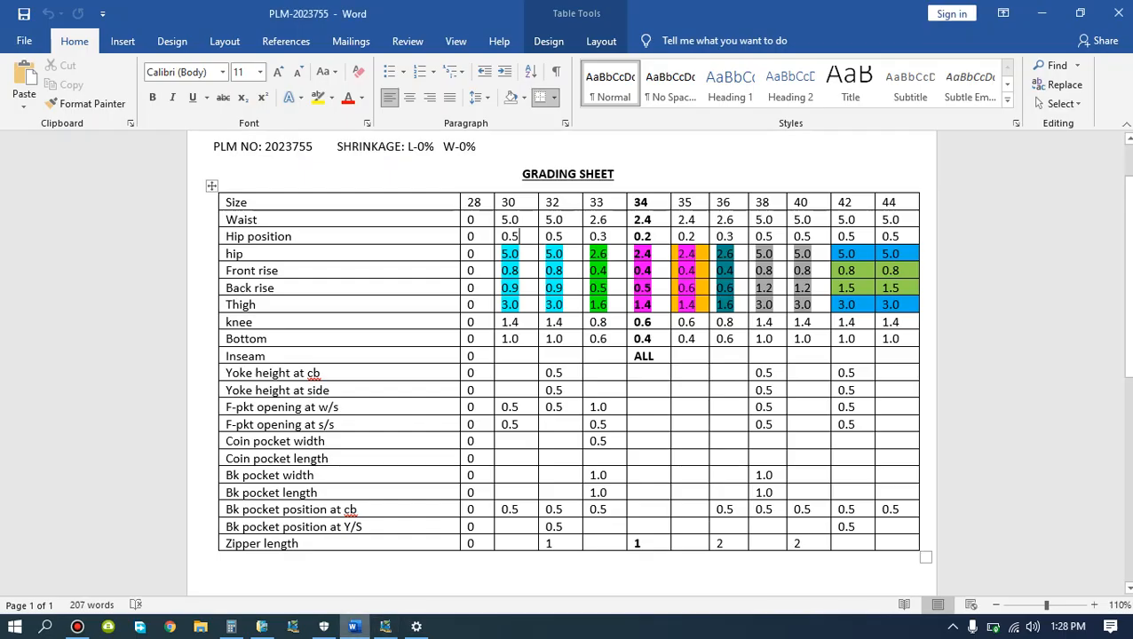